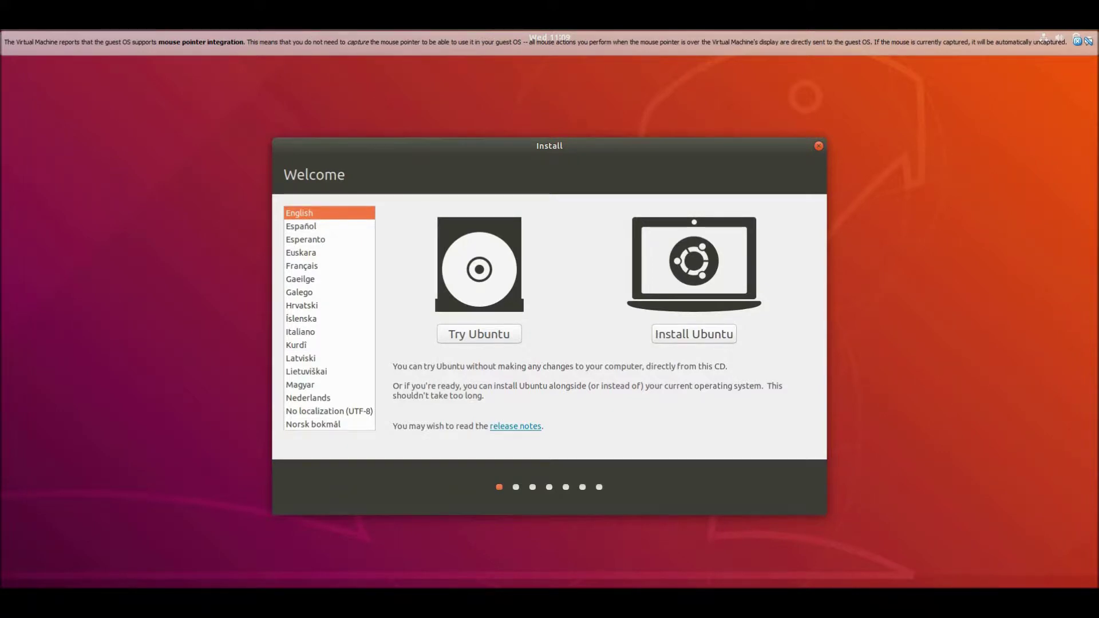
# Start a normal Ubuntu installation that erases the disk, accepting the defaults up to the account page
pyautogui.click(706, 335)
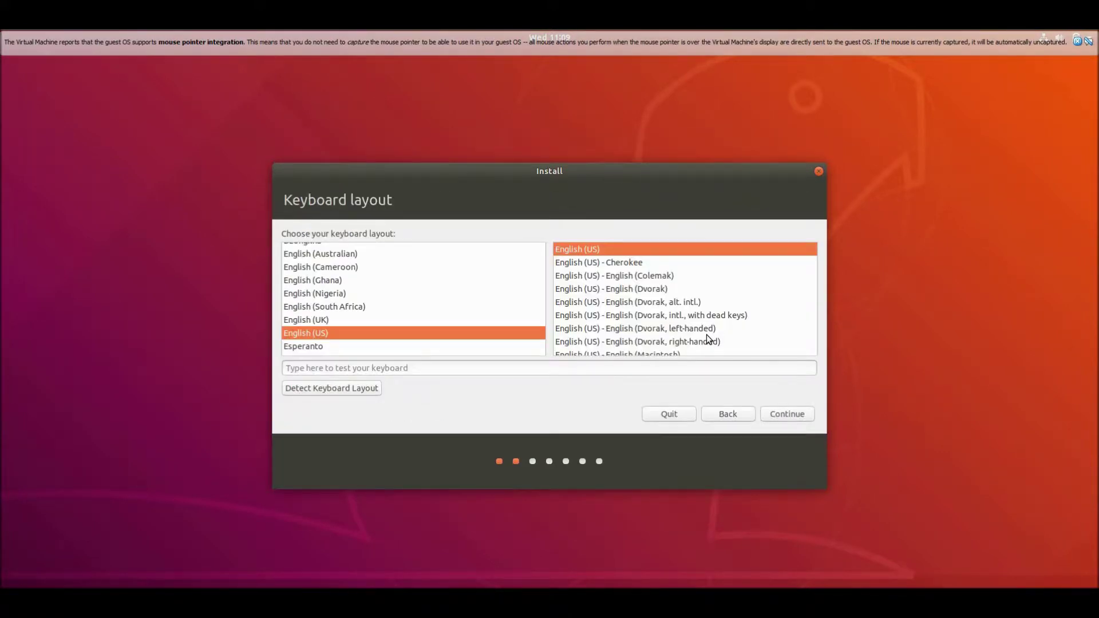
pyautogui.scroll(-1, 290, 314)
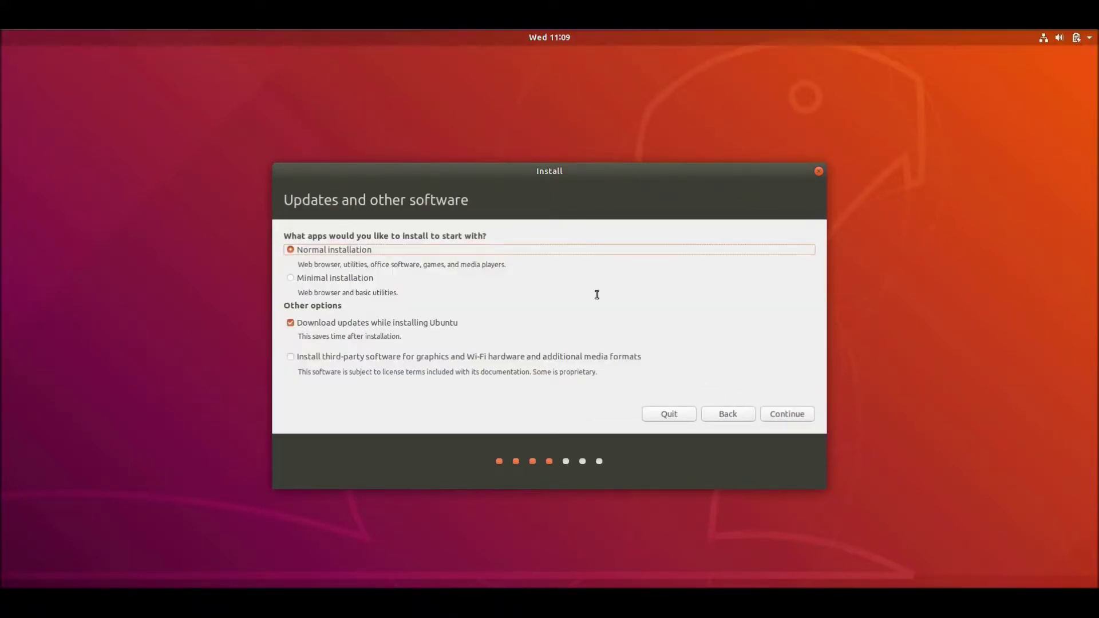
pyautogui.click(793, 416)
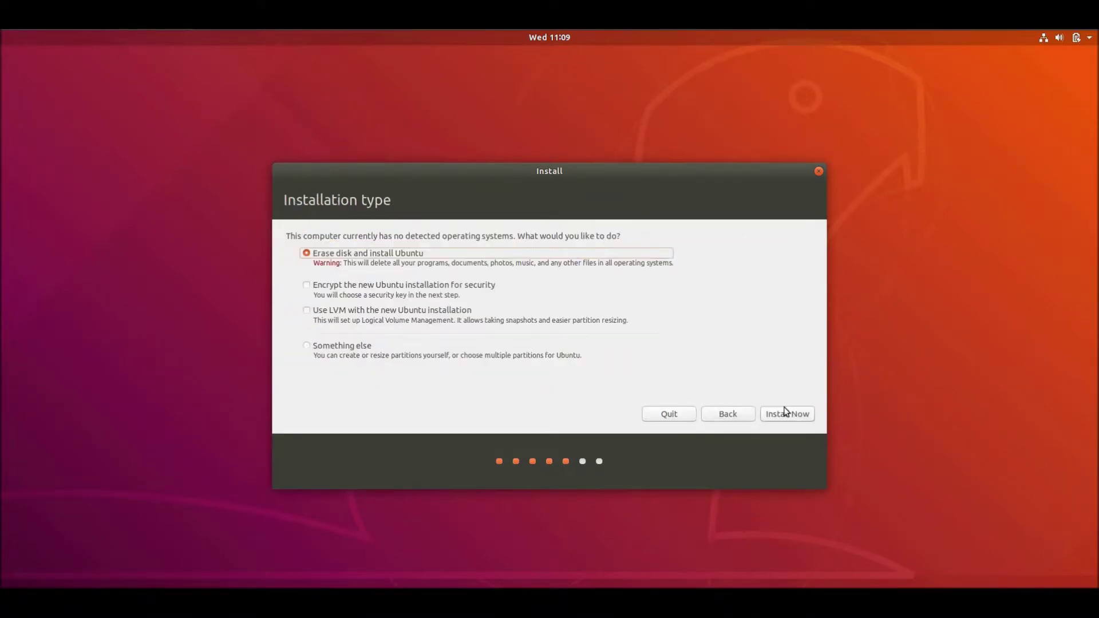
pyautogui.click(786, 418)
pyautogui.click(767, 375)
pyautogui.click(810, 418)
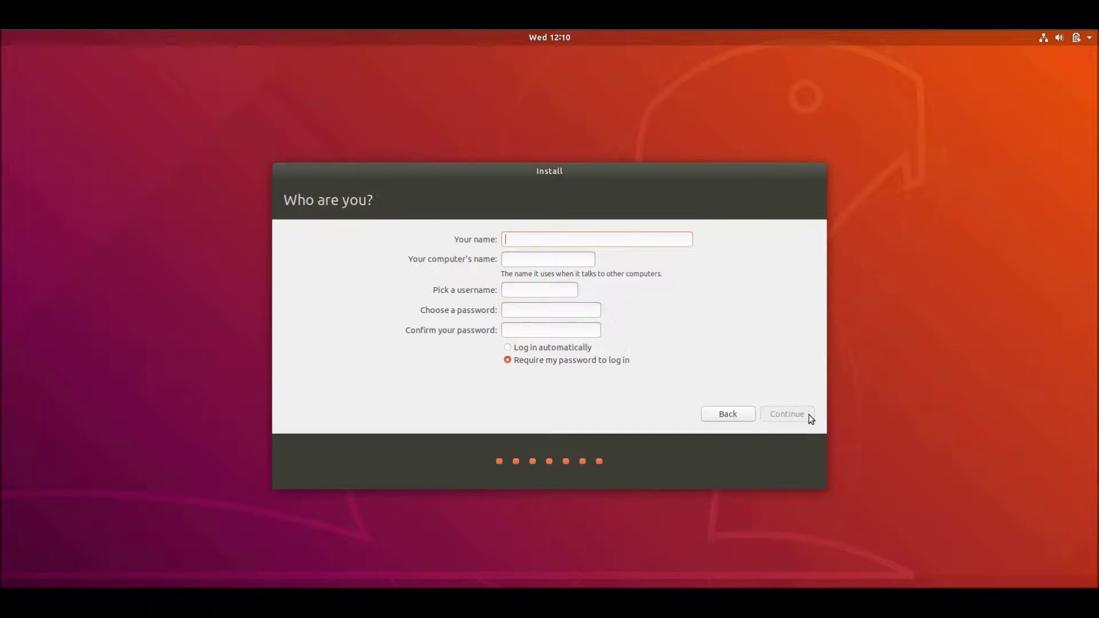
# Enter the name 'Retro Technology Showcase', enter and confirm a password, and choose automatic login
pyautogui.write('Retro Technology Showcase')
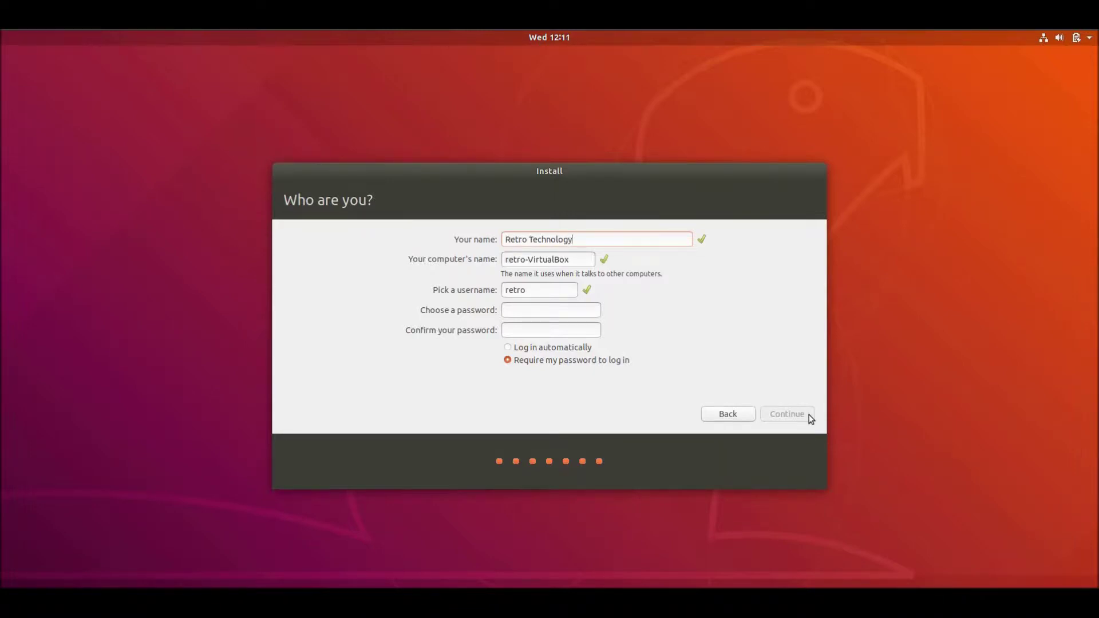
pyautogui.click(564, 310)
pyautogui.press('Tab')
pyautogui.click(802, 414)
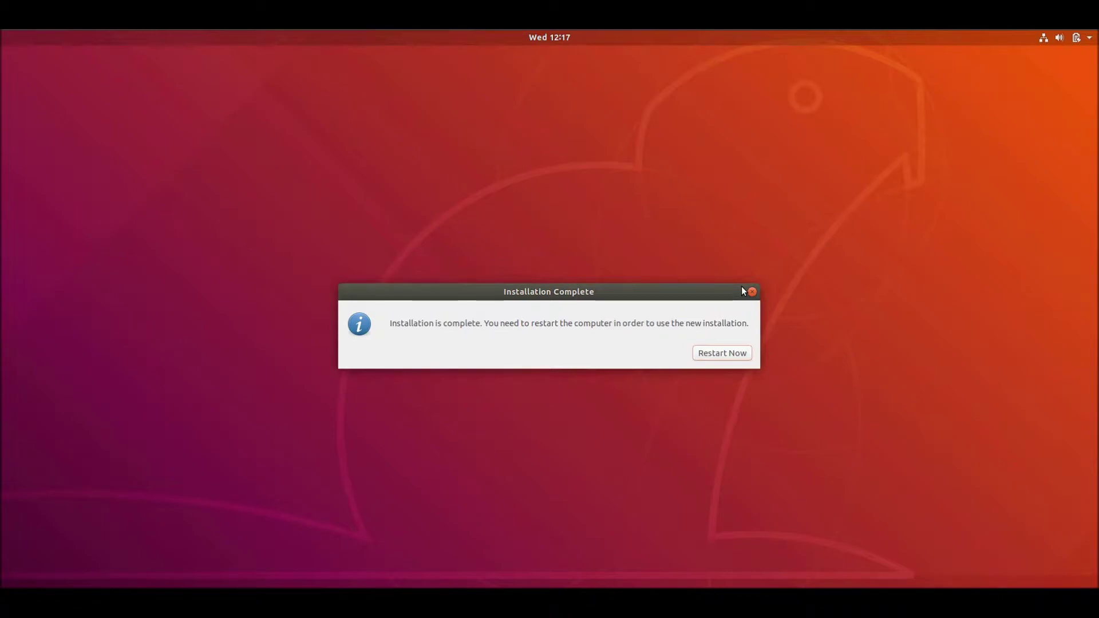
# Restart the computer and confirm the installation medium is removed to boot into Ubuntu
pyautogui.click(736, 357)
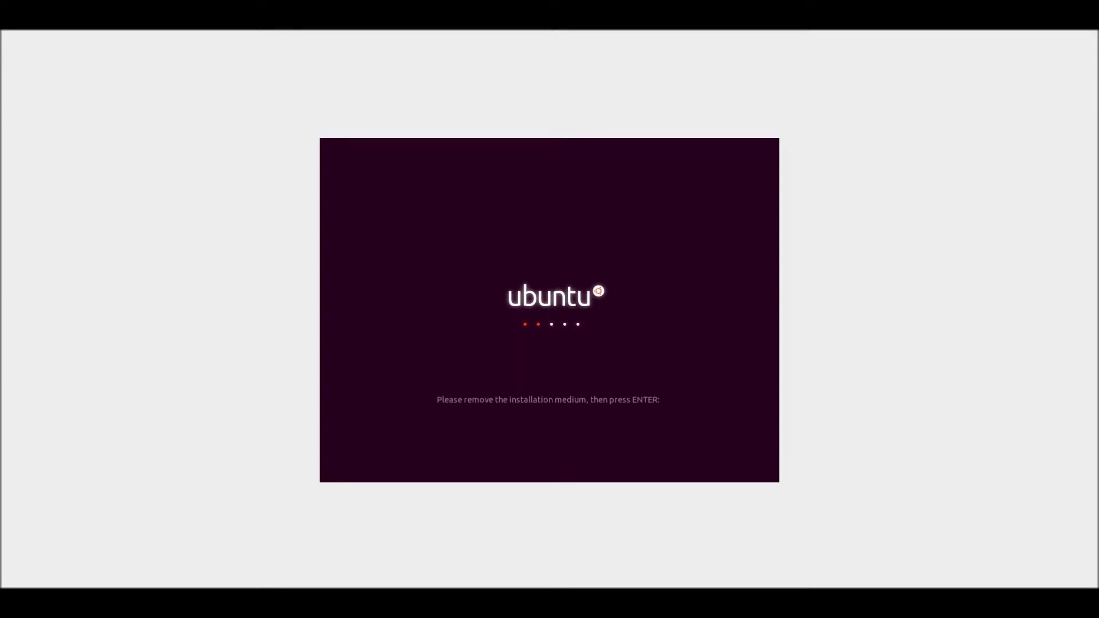
pyautogui.press('Return')
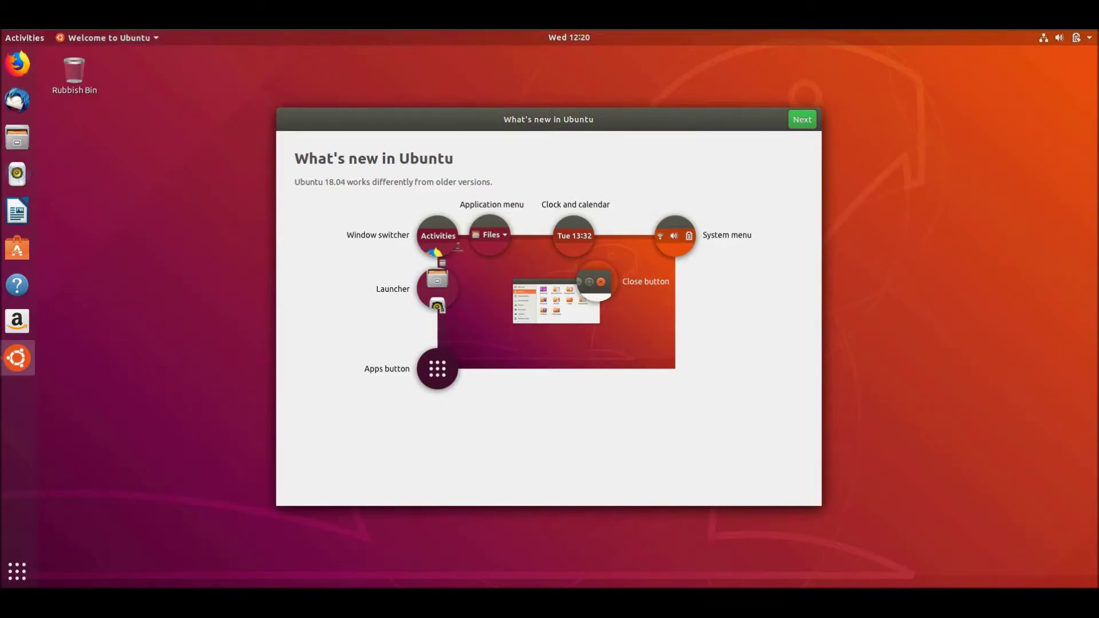
# Show the windows95 1.3.0-1 package details in Ubuntu Software
pyautogui.click(970, 545)
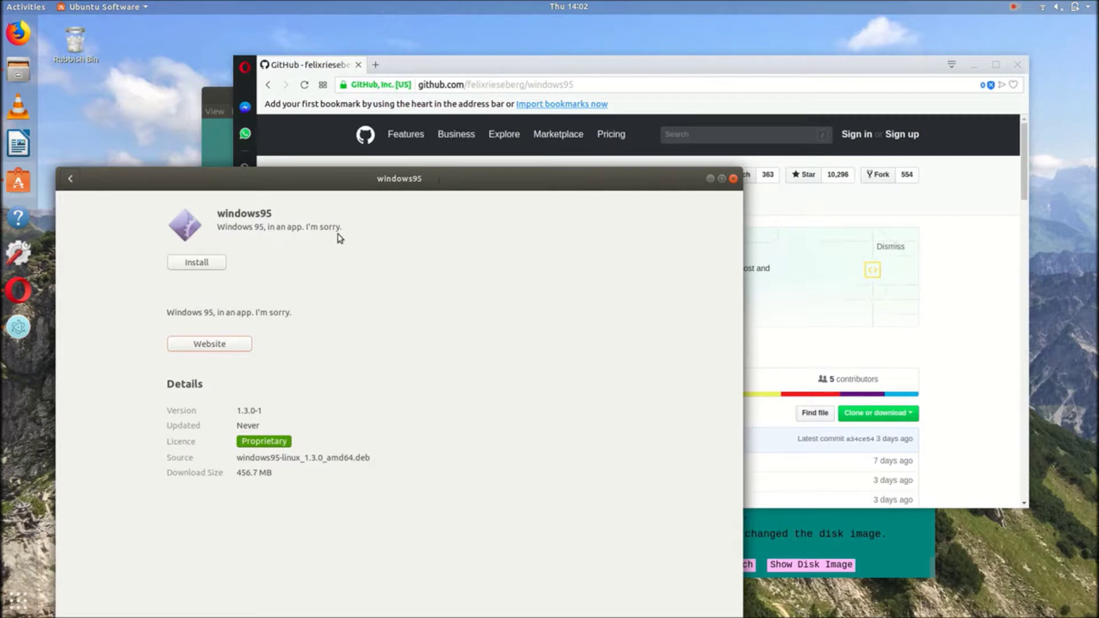
# Close Ubuntu Software, maximise Opera, scroll the windows95 README to its Linux downloads, then close Opera
pyautogui.click(733, 179)
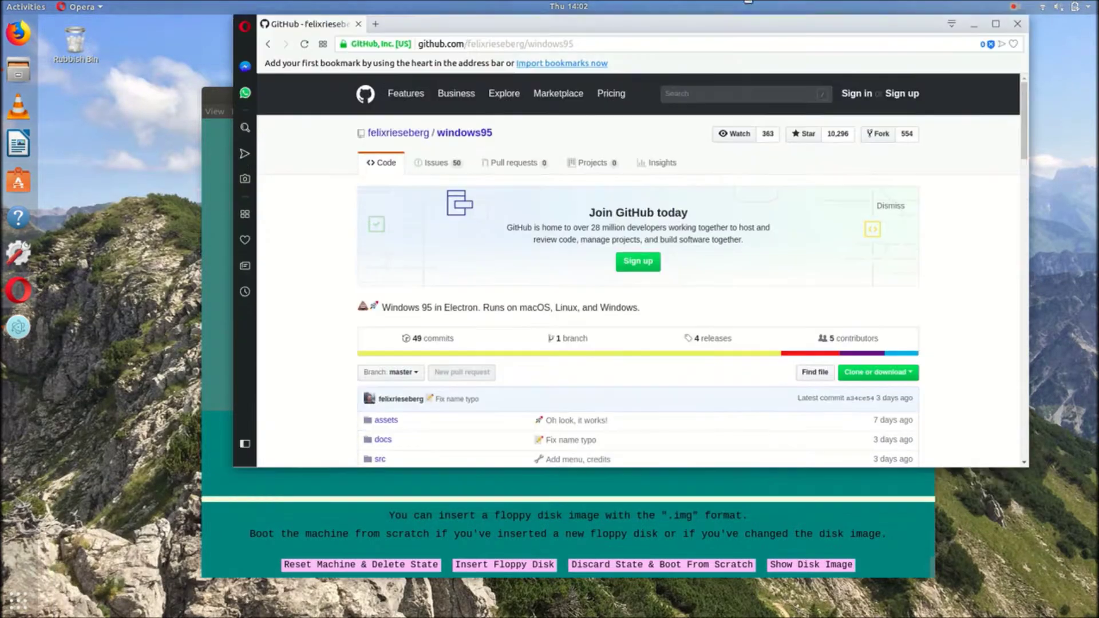
pyautogui.moveTo(747, 62); pyautogui.dragTo(747, 3)
pyautogui.scroll(-8, 201, 385)
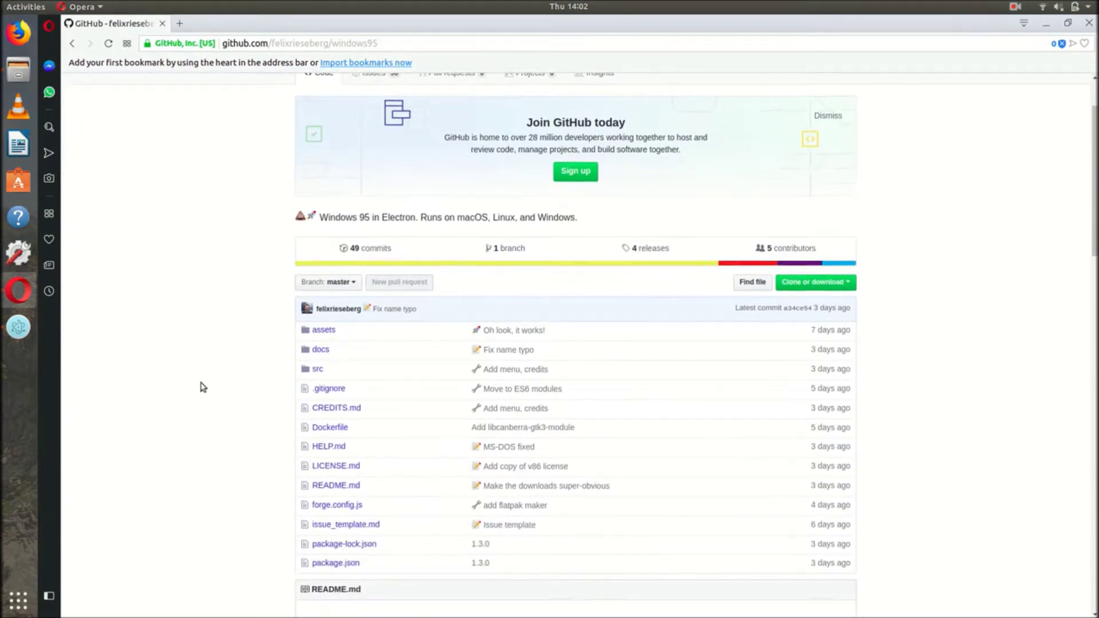
pyautogui.scroll(-3, 213, 393)
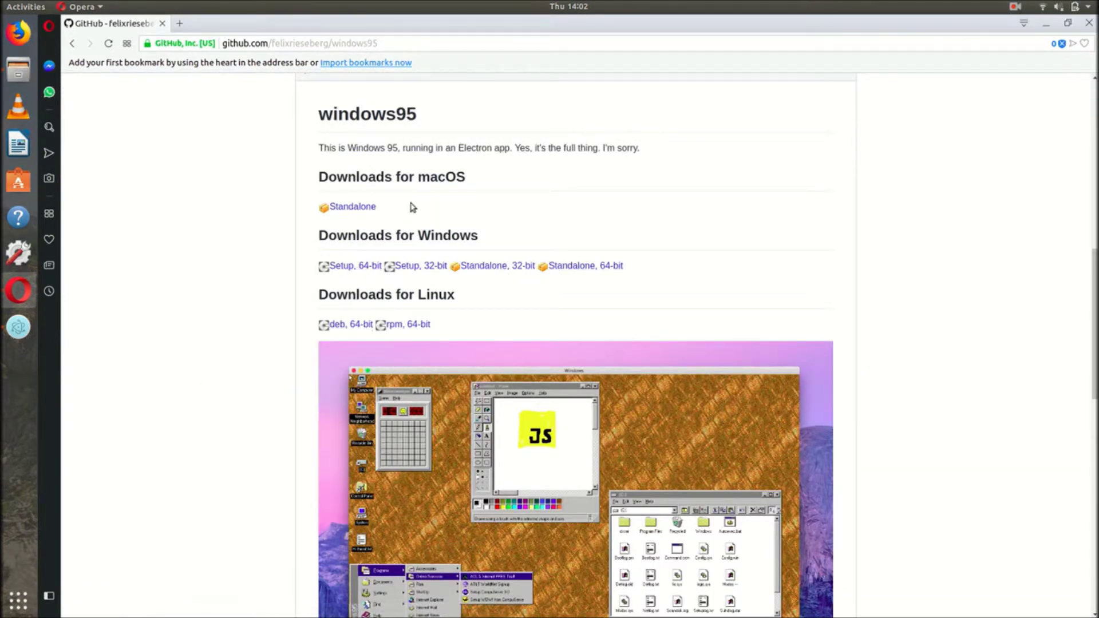
pyautogui.click(1089, 23)
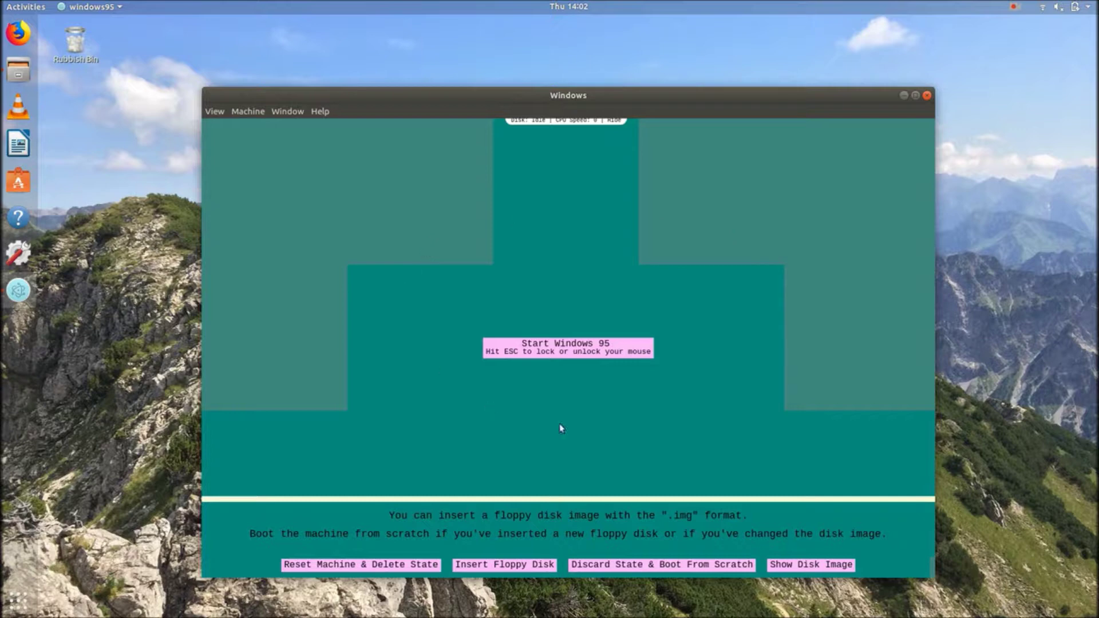
# Start the Windows 95 machine in the windows95 app
pyautogui.click(650, 349)
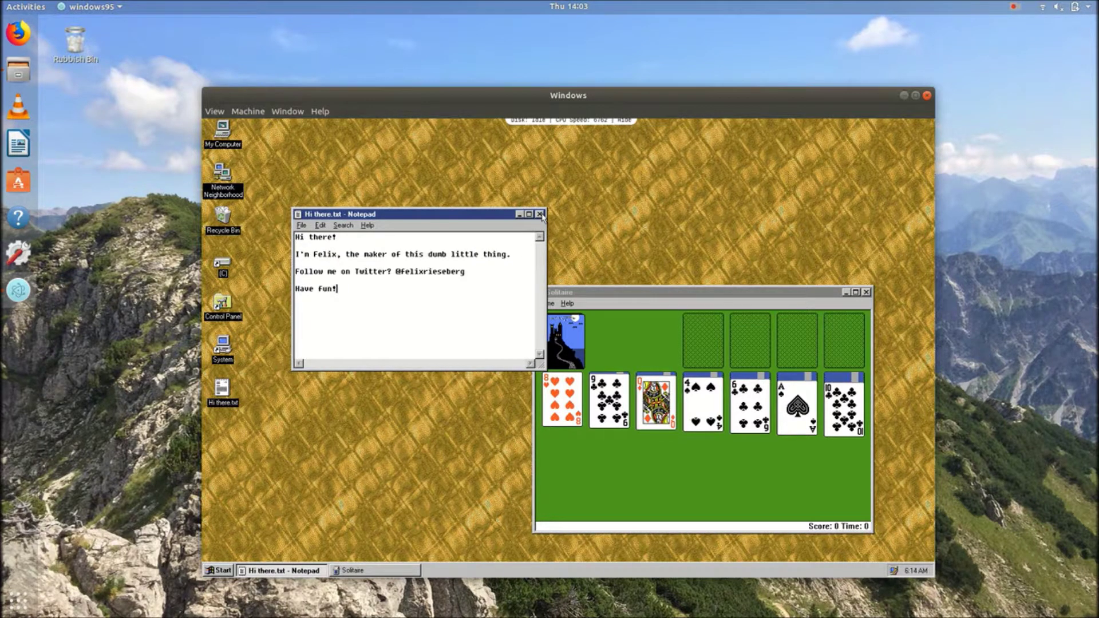
# Close Hi there.txt without saving, close Solitaire, and deselect the desktop icon
pyautogui.click(540, 214)
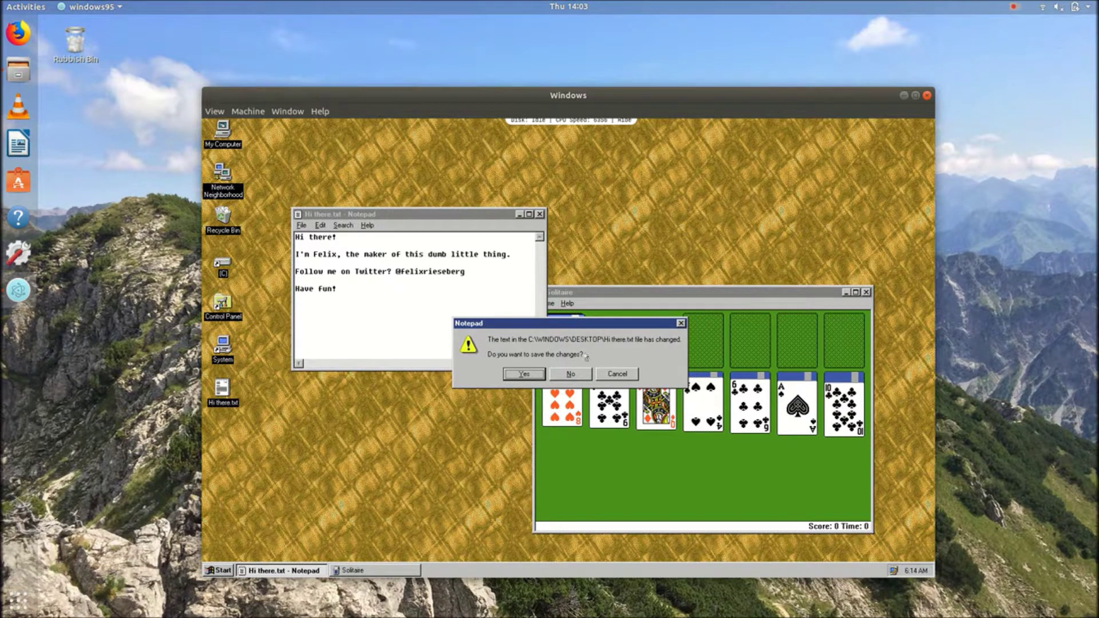
pyautogui.click(571, 373)
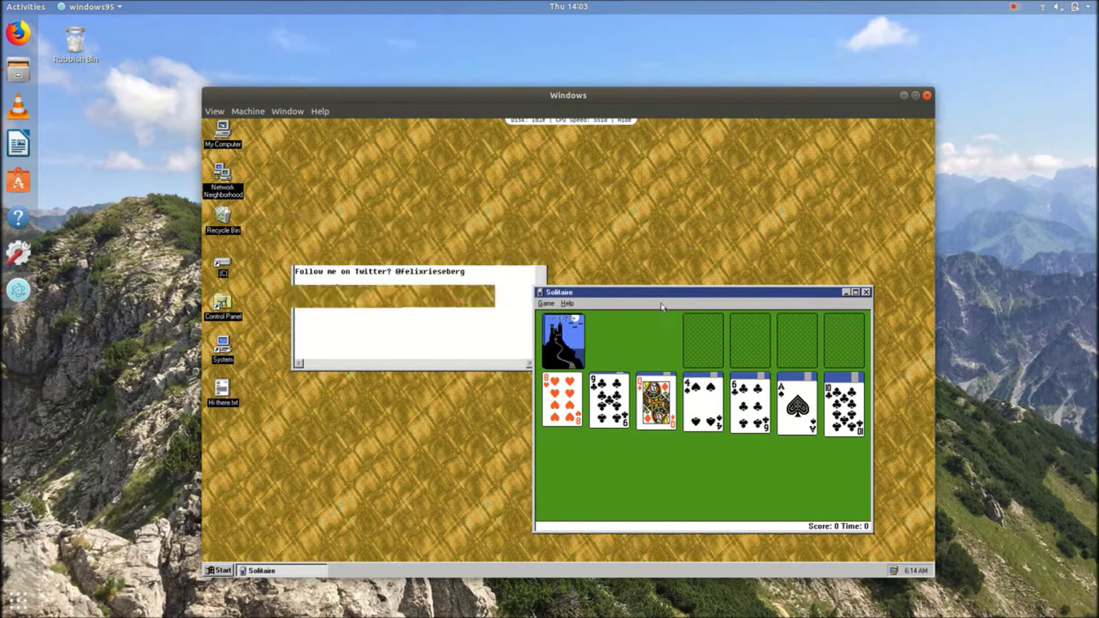
pyautogui.click(866, 292)
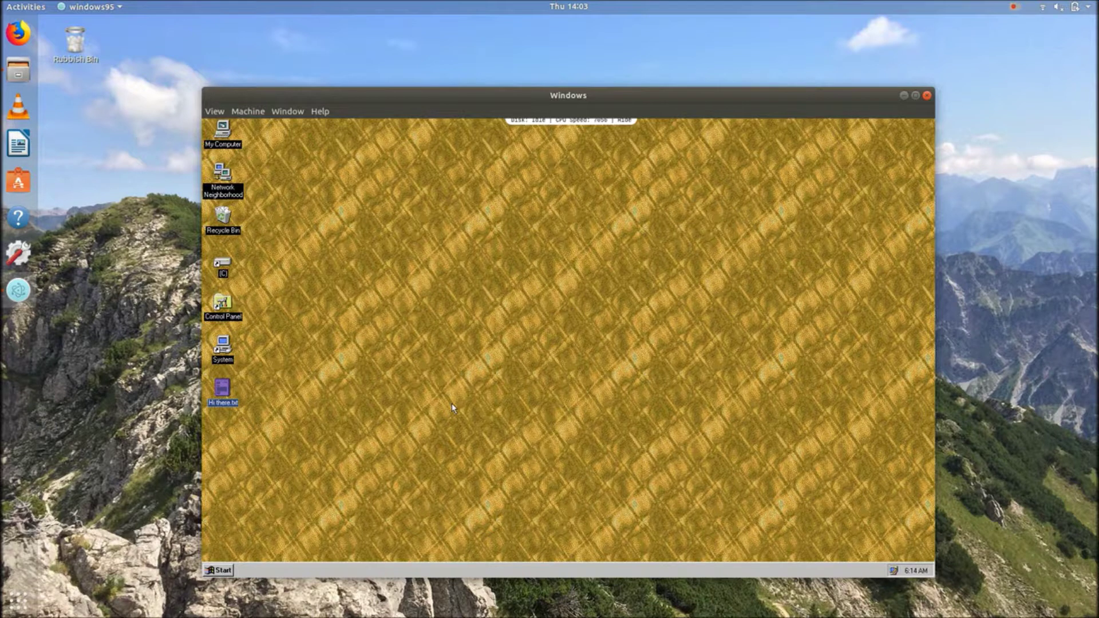
pyautogui.click(483, 372)
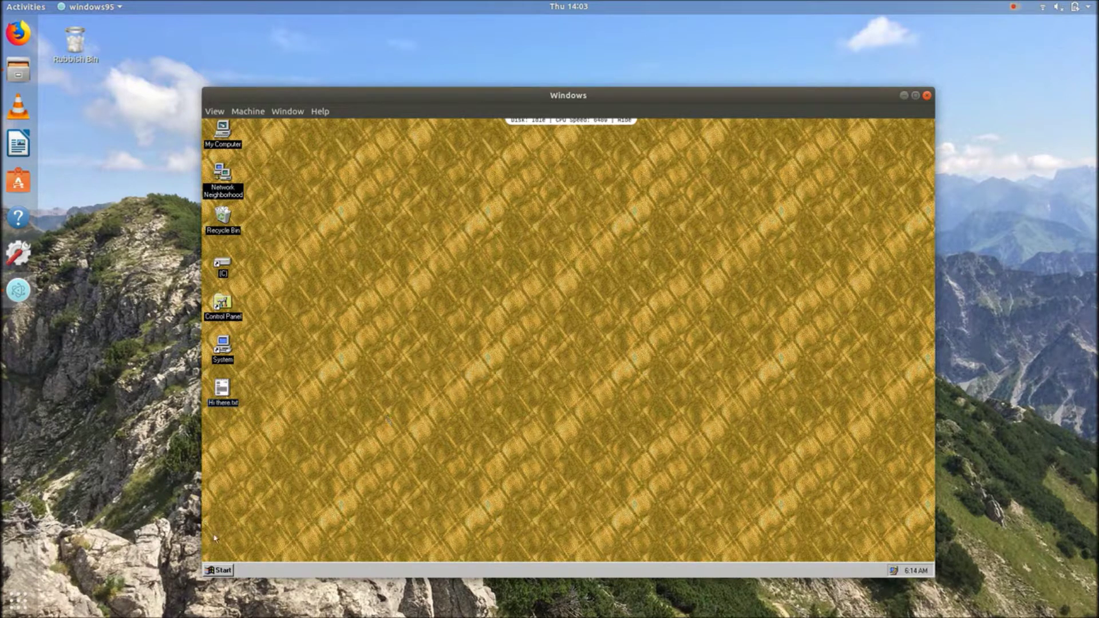
# Browse the Start menu through Programs and Accessories to the Games submenu
pyautogui.click(224, 570)
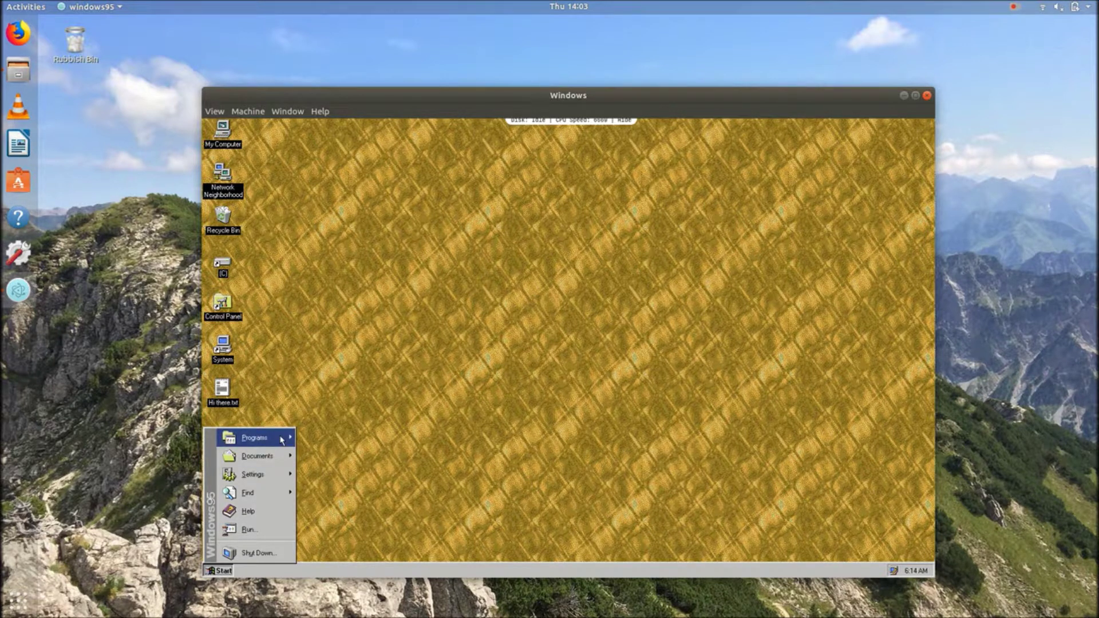
pyautogui.moveTo(281, 440)
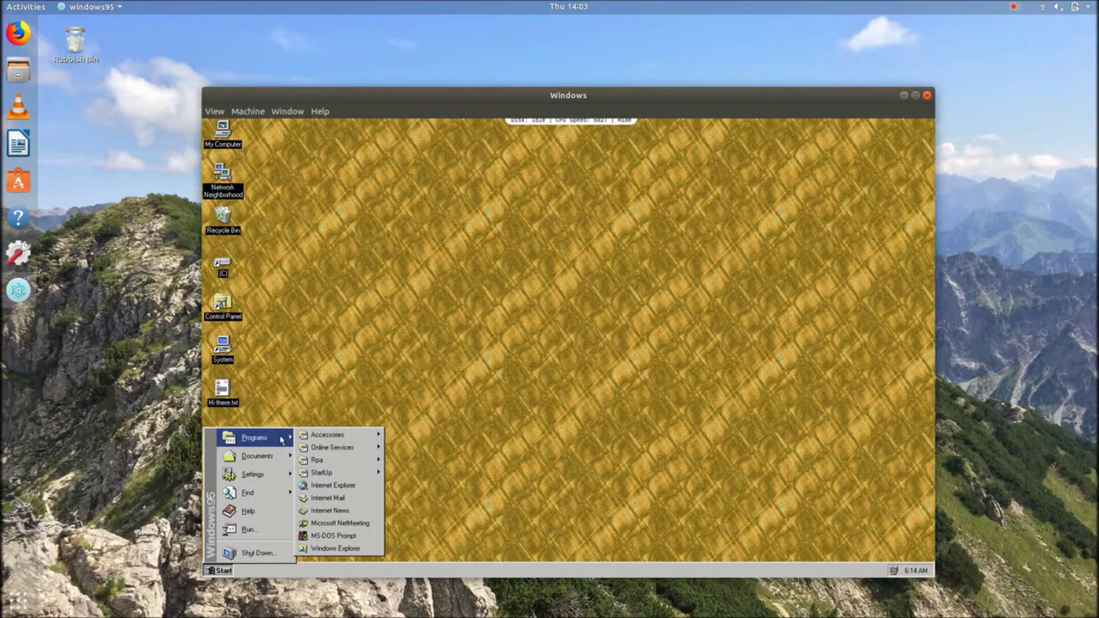
pyautogui.moveTo(323, 441)
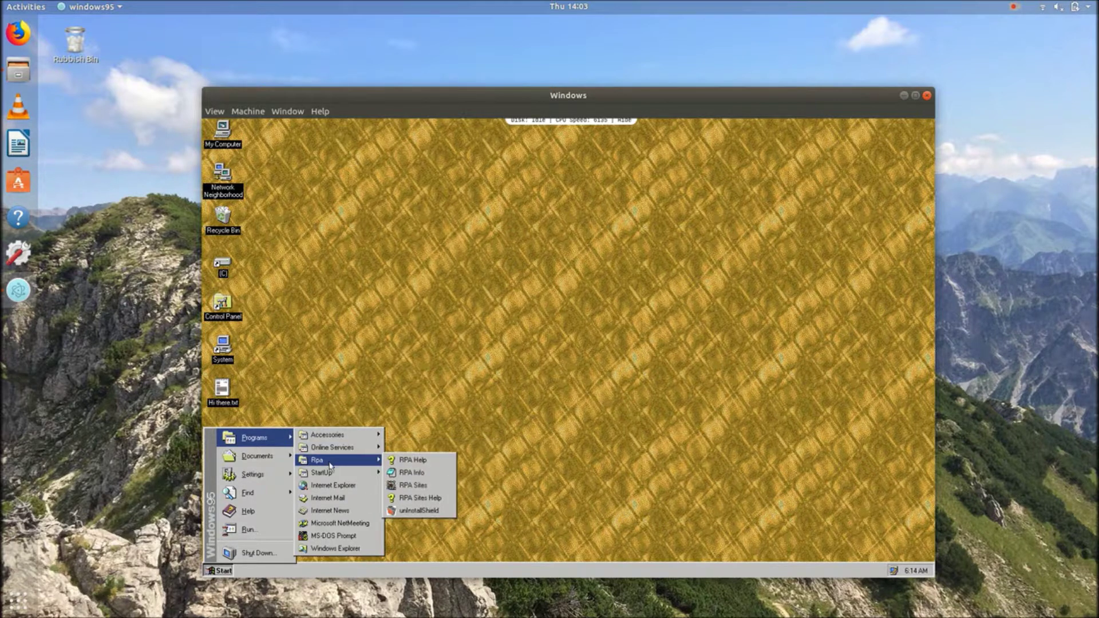
pyautogui.moveTo(333, 472)
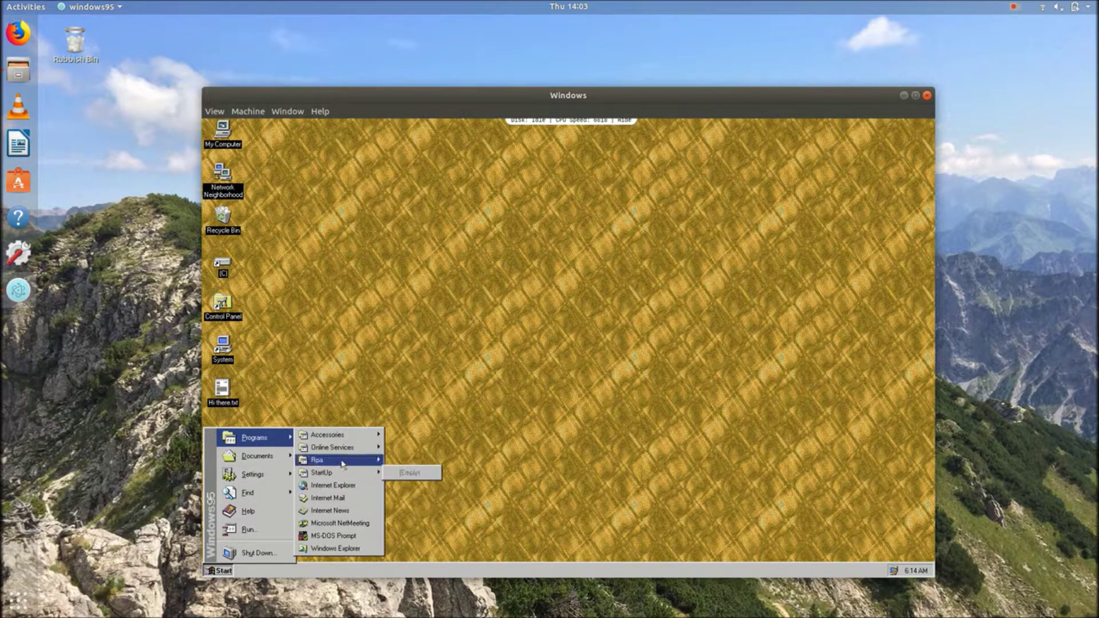
pyautogui.moveTo(356, 439)
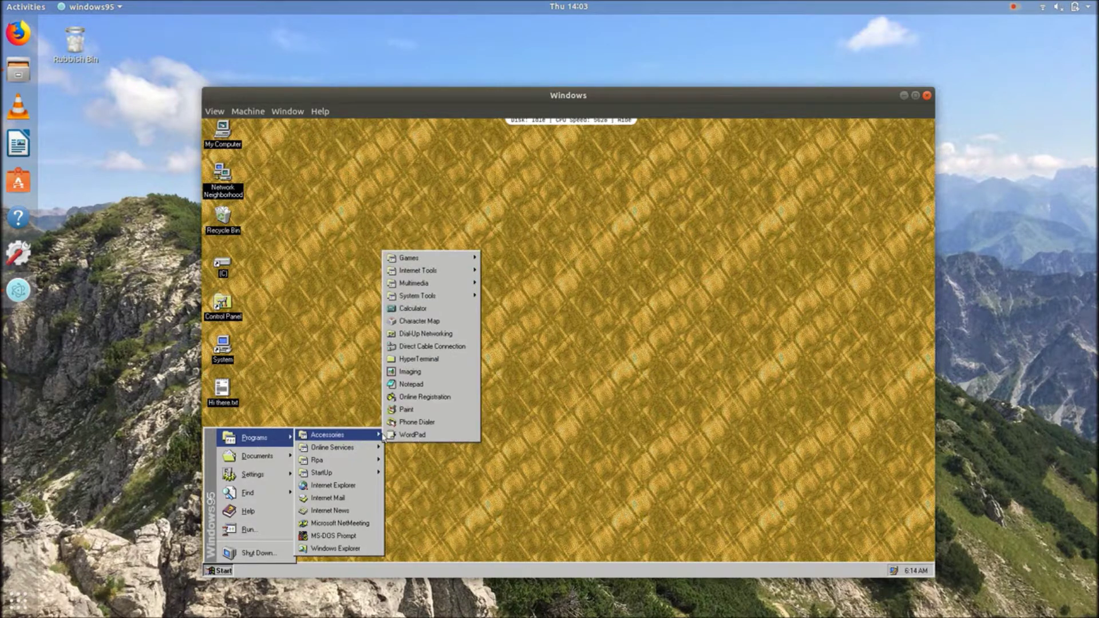
pyautogui.moveTo(441, 259)
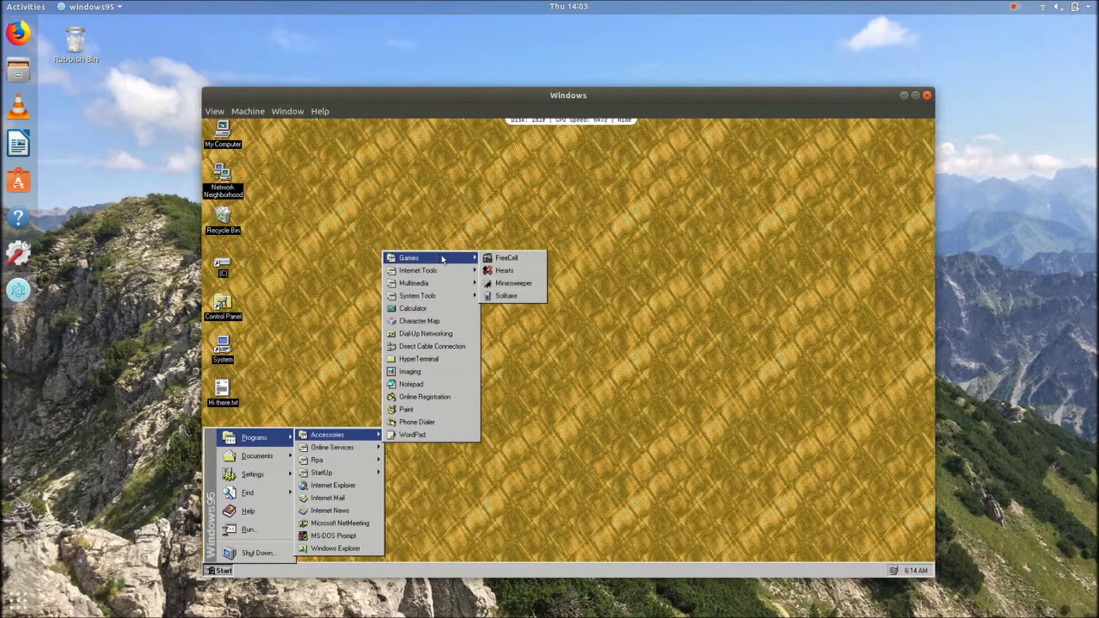
# Launch Minesweeper, centre its window, uncover squares until a mine is hit, then close it
pyautogui.click(513, 284)
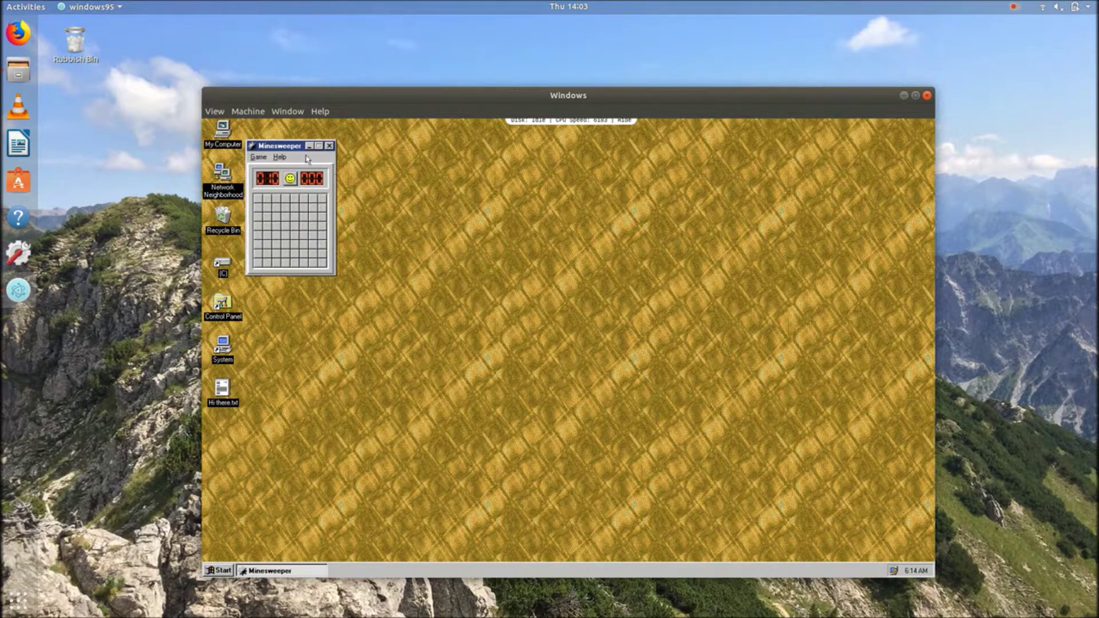
pyautogui.moveTo(289, 150); pyautogui.dragTo(469, 228)
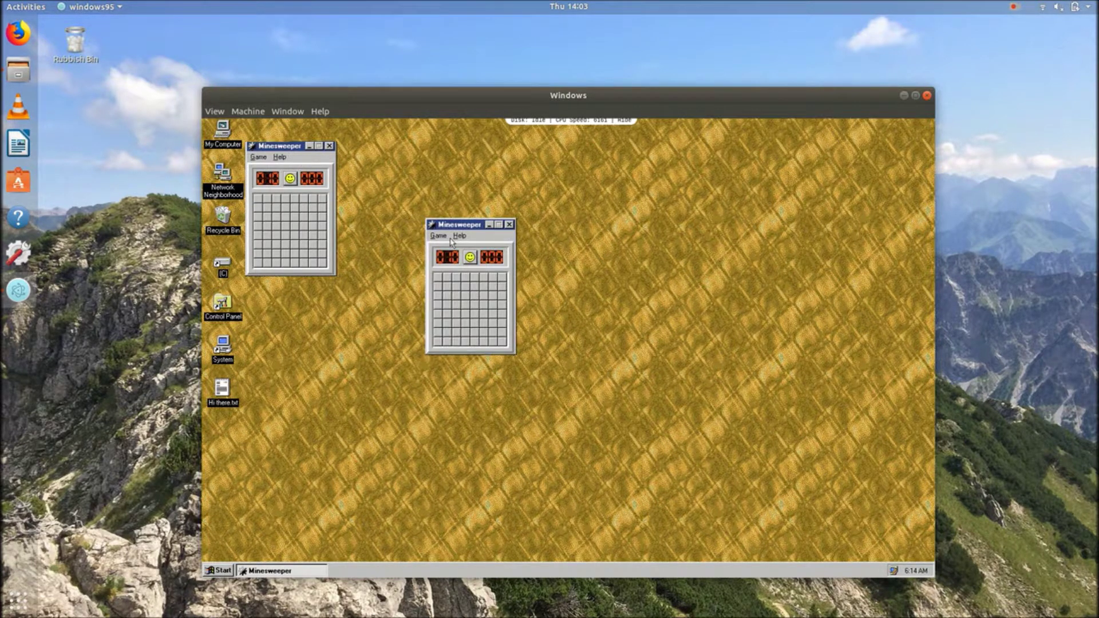
pyautogui.click(466, 287)
pyautogui.click(465, 305)
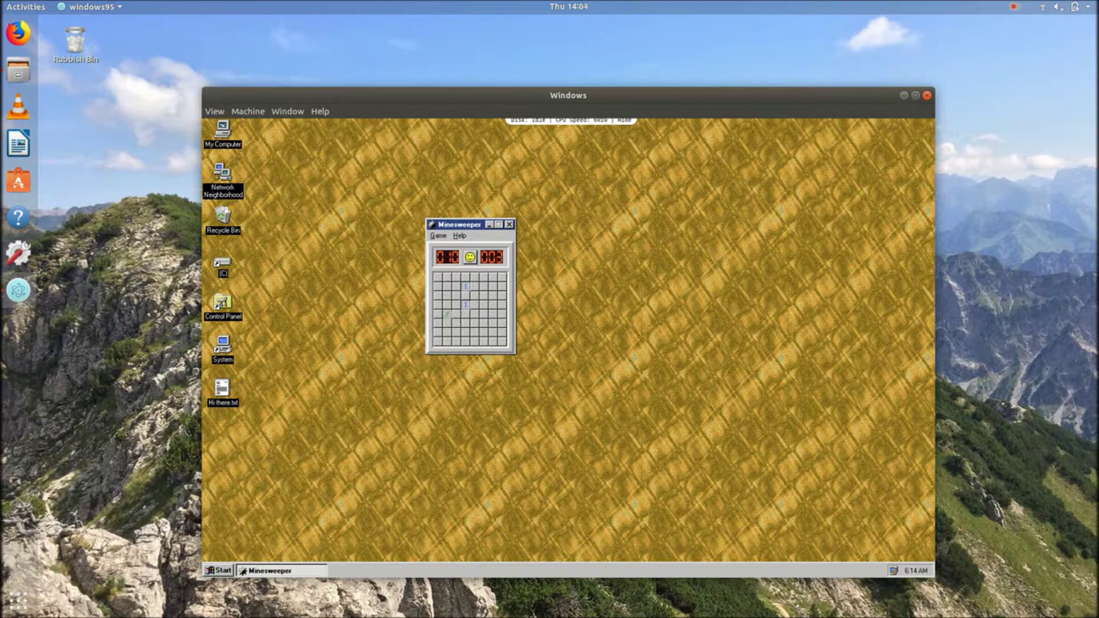
pyautogui.click(487, 325)
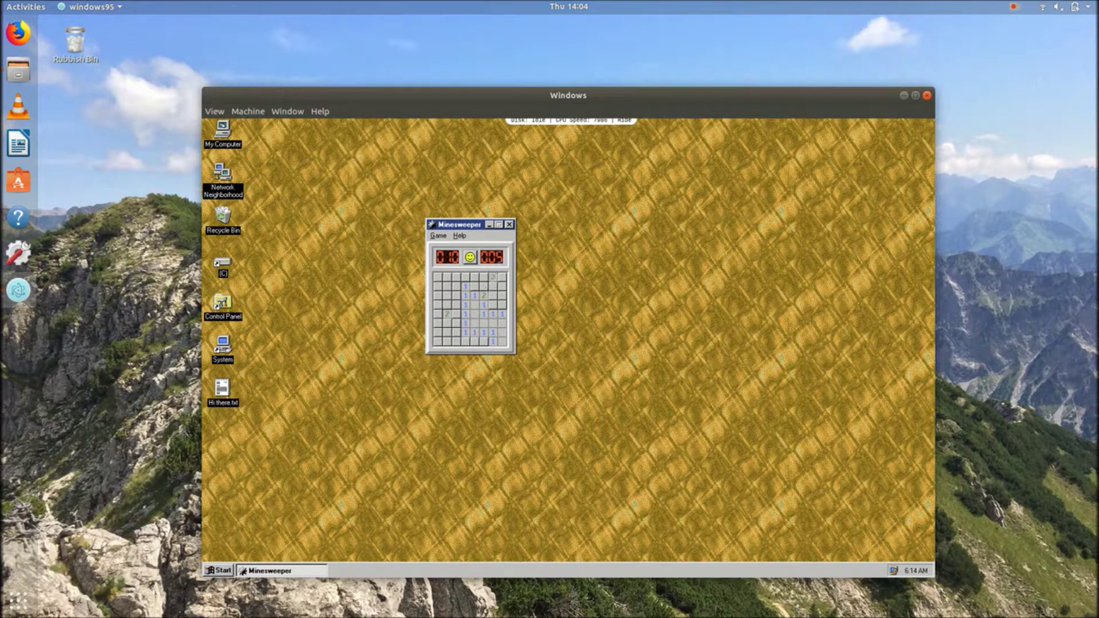
pyautogui.click(438, 286)
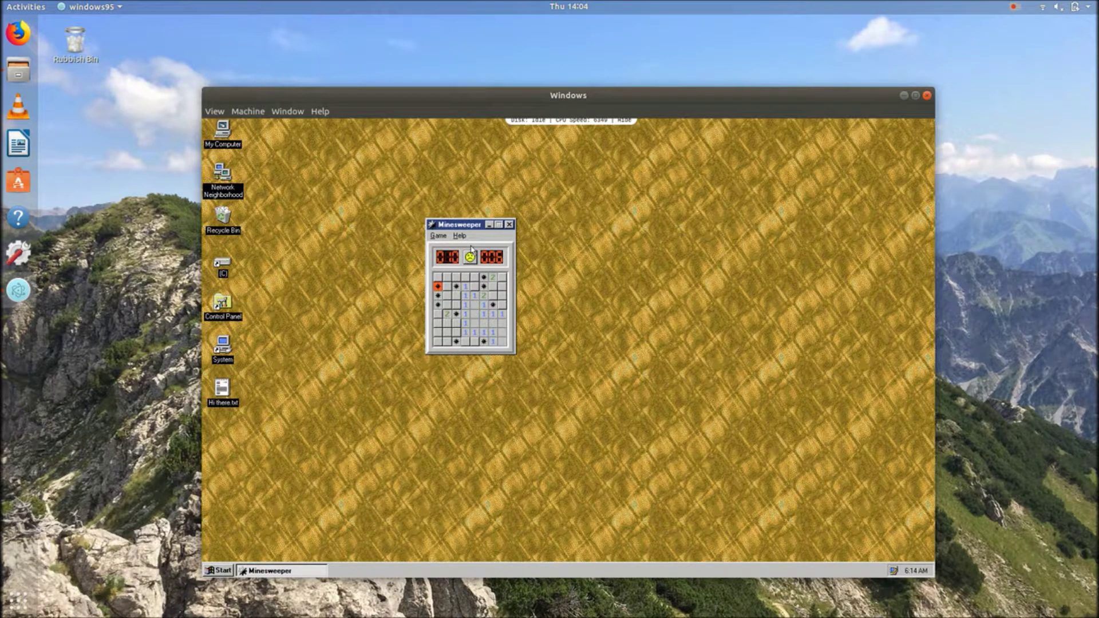
pyautogui.click(509, 225)
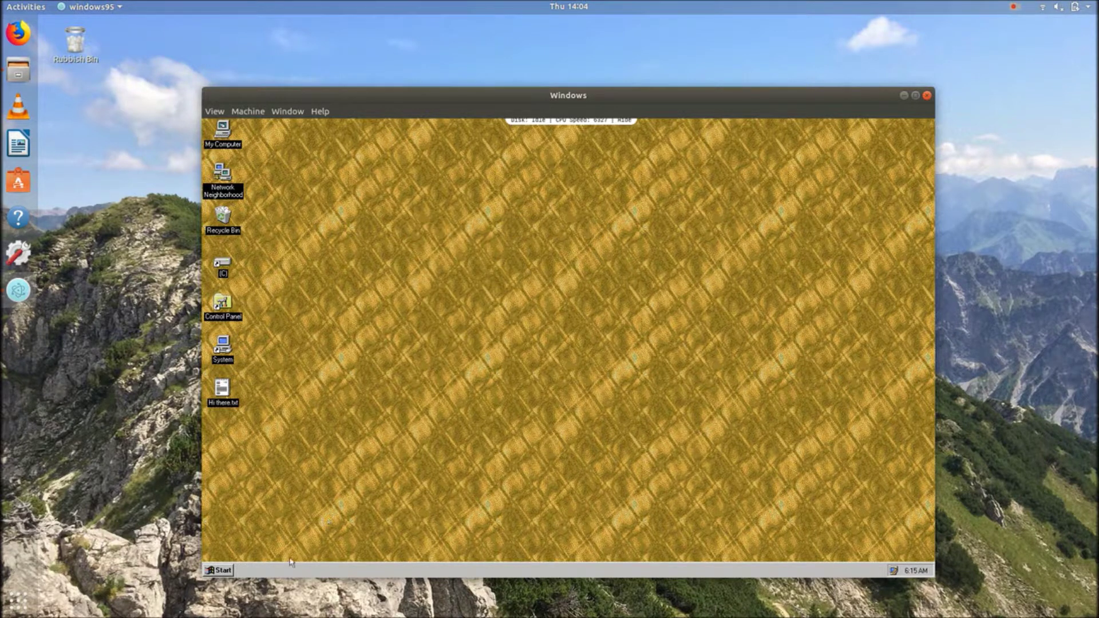
# Launch Internet Explorer from the Start menu's Programs list
pyautogui.click(218, 569)
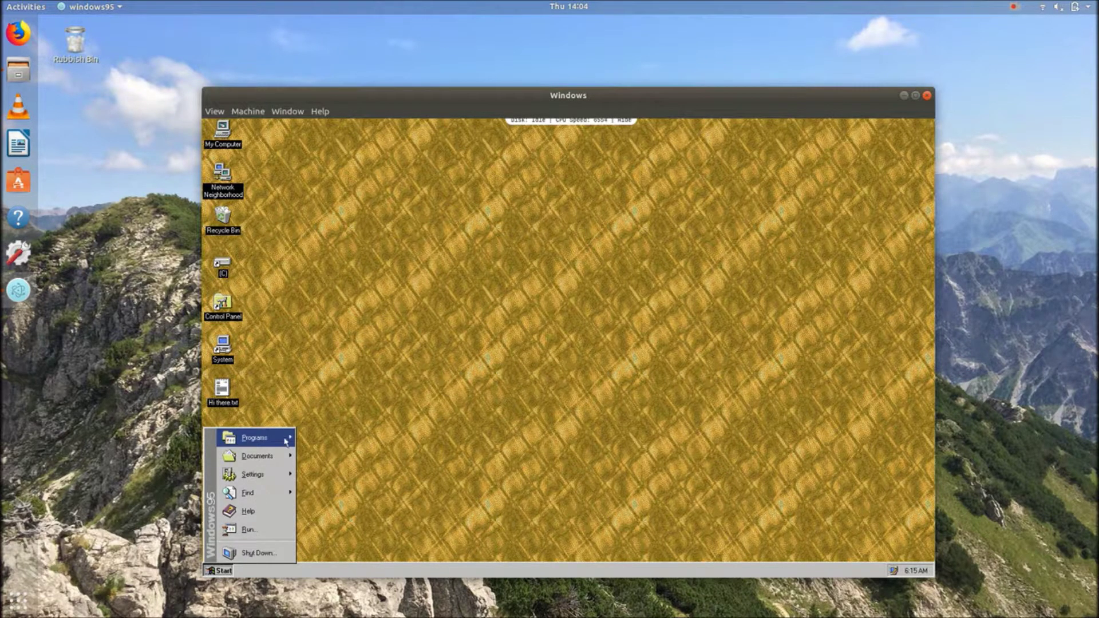
pyautogui.moveTo(284, 444)
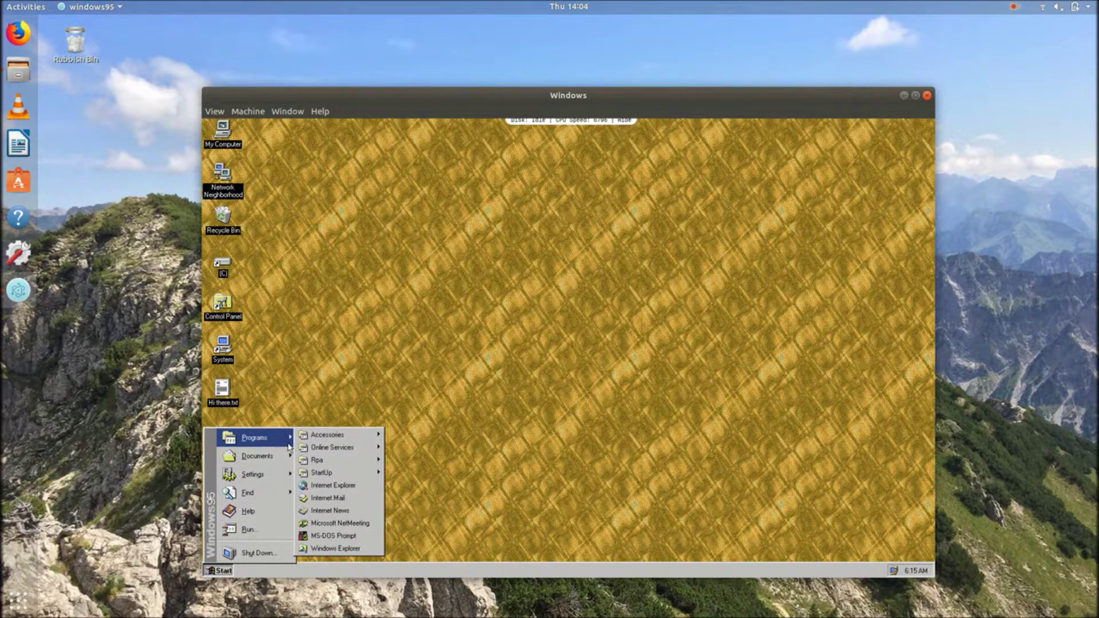
pyautogui.click(332, 485)
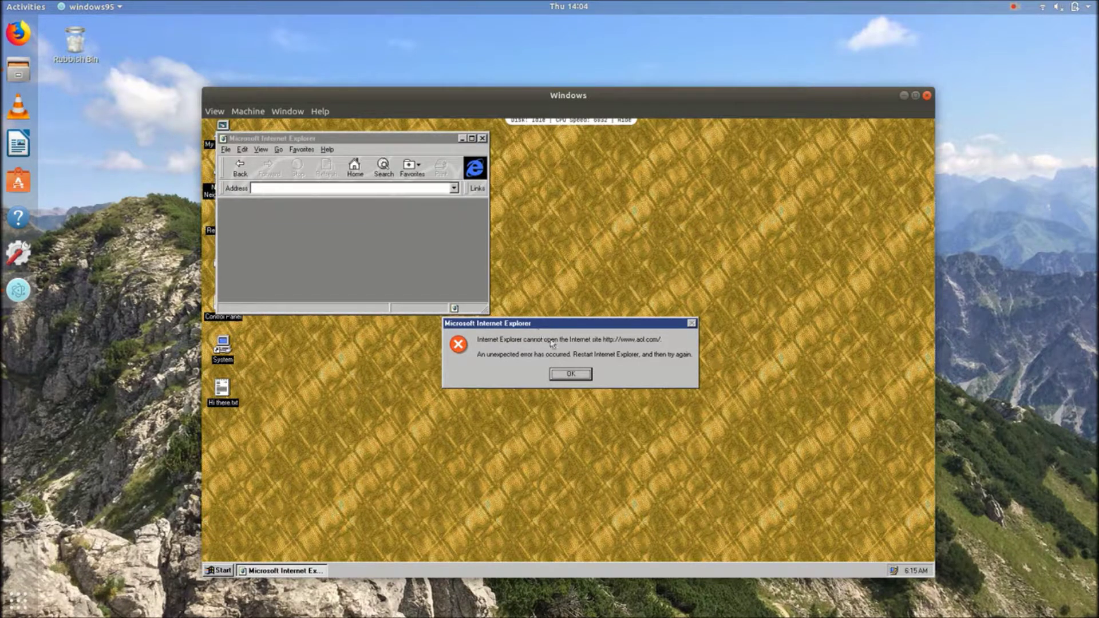
# Dismiss the cannot-open-site error and maximize the Internet Explorer window
pyautogui.click(571, 374)
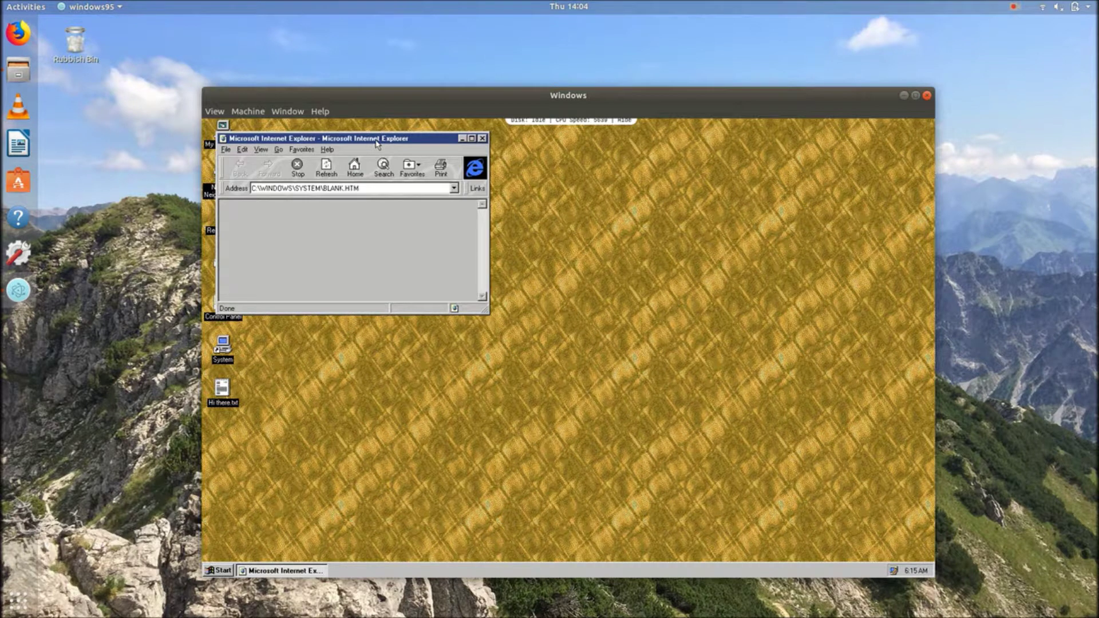
pyautogui.moveTo(376, 143); pyautogui.dragTo(489, 123)
pyautogui.doubleClick(489, 120)
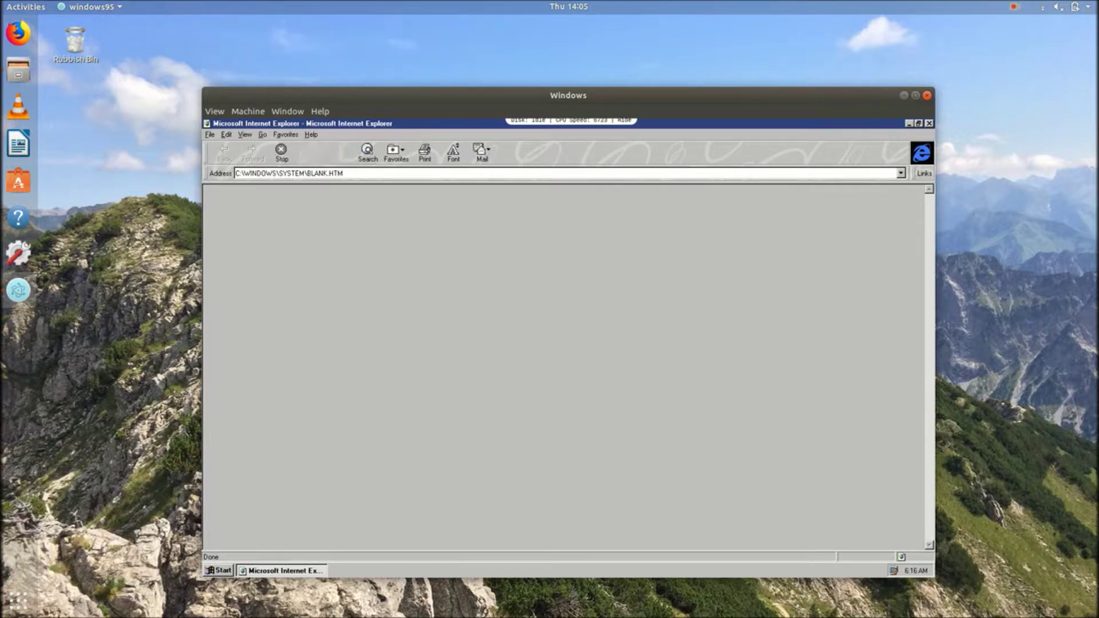
# View Internet Explorer's About version information, then close the browser
pyautogui.click(309, 135)
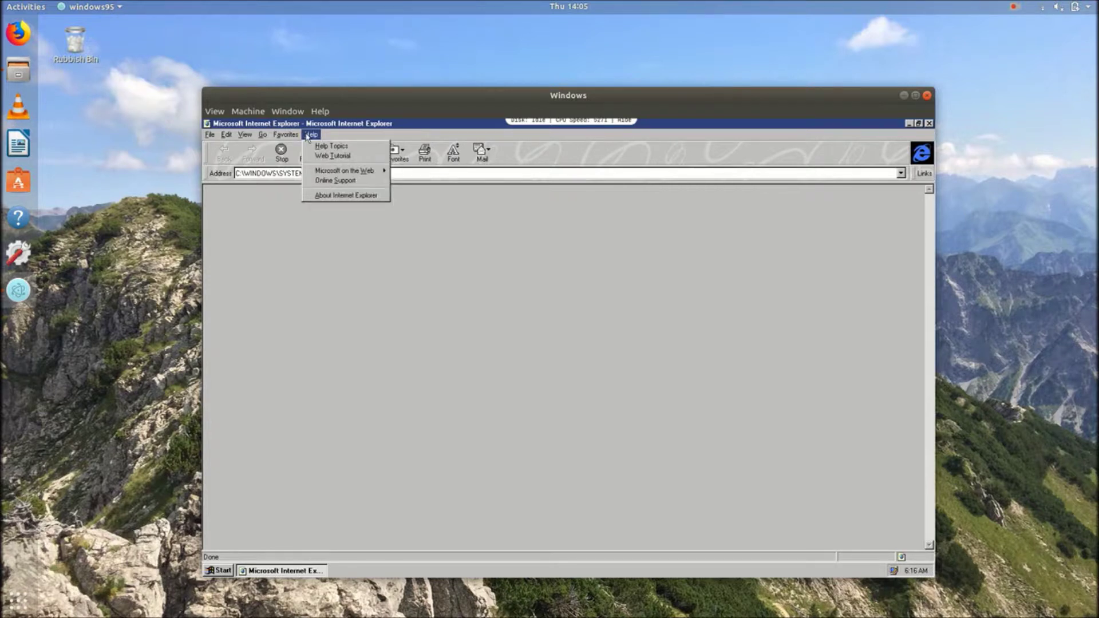
pyautogui.click(329, 195)
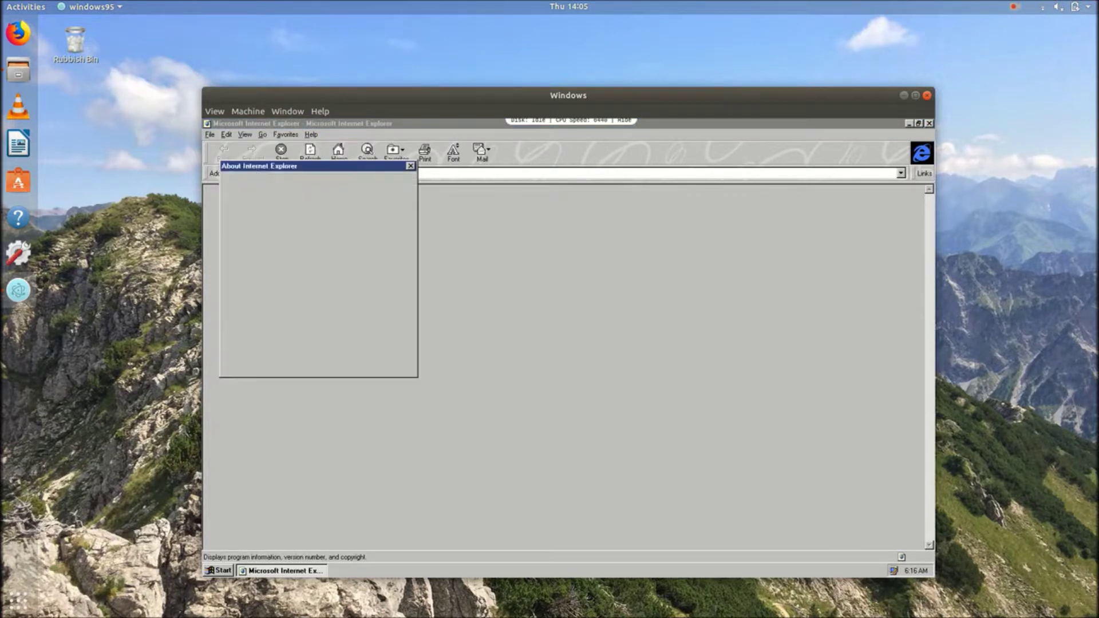
pyautogui.click(411, 166)
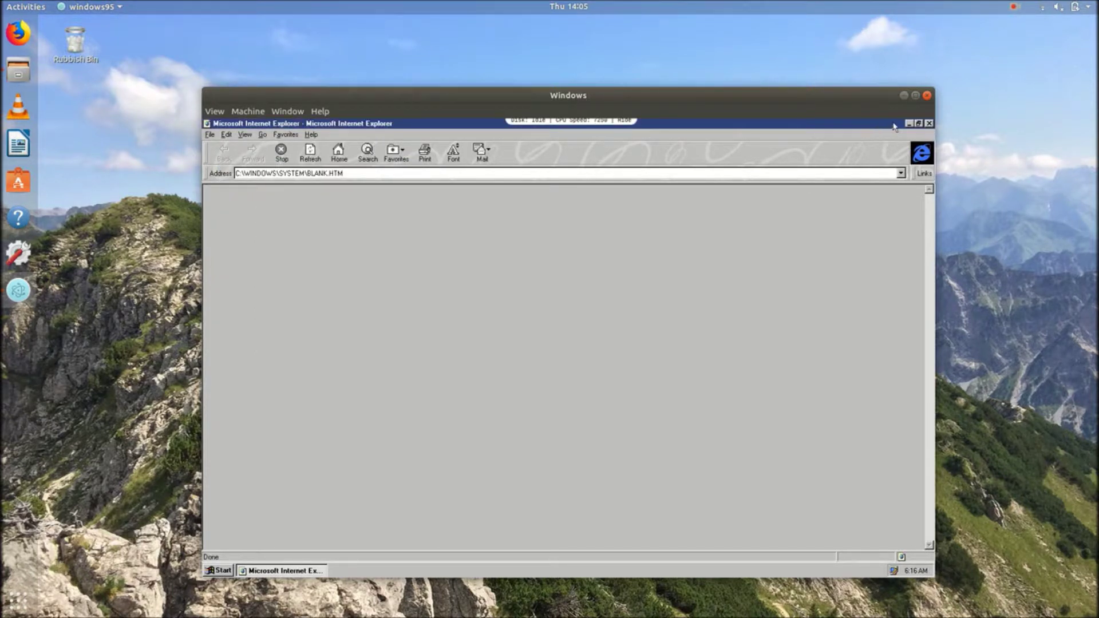
pyautogui.click(928, 124)
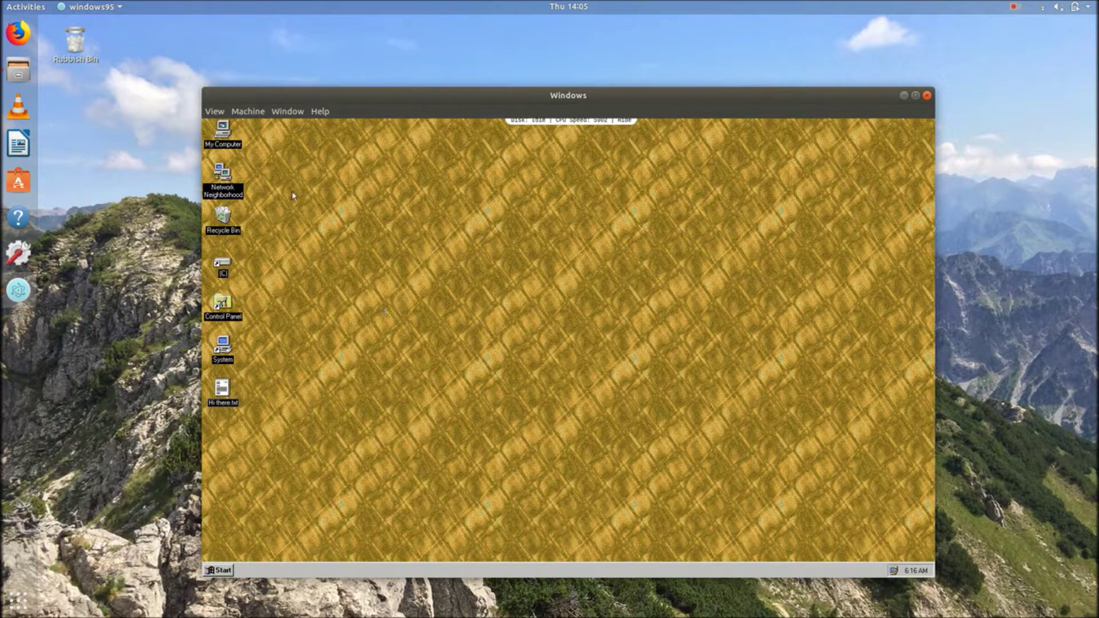
pyautogui.click(220, 570)
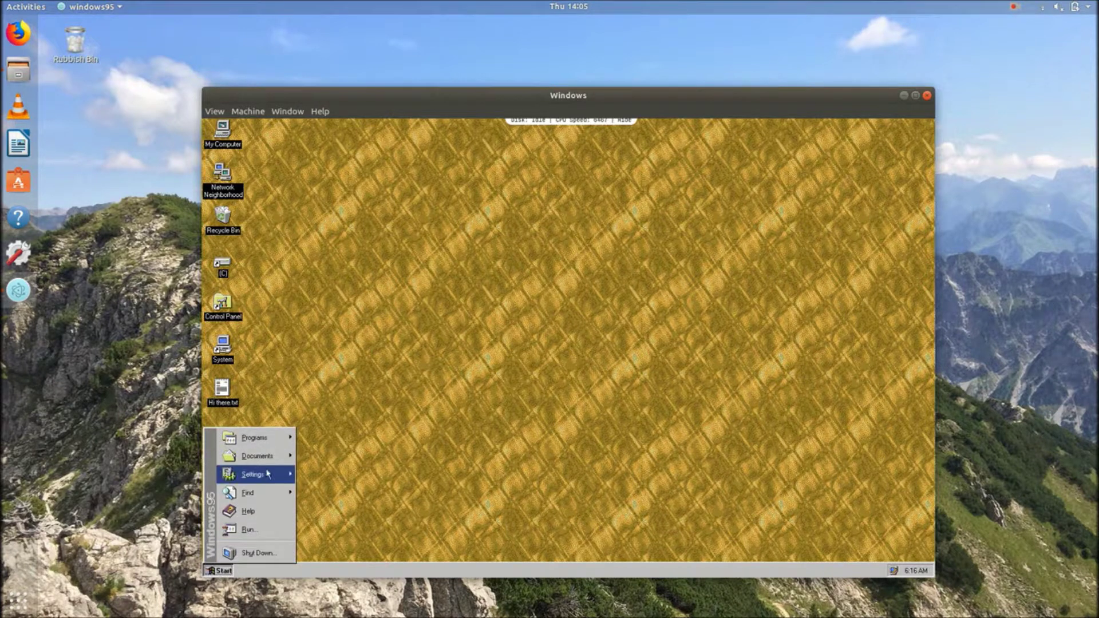
pyautogui.moveTo(269, 474)
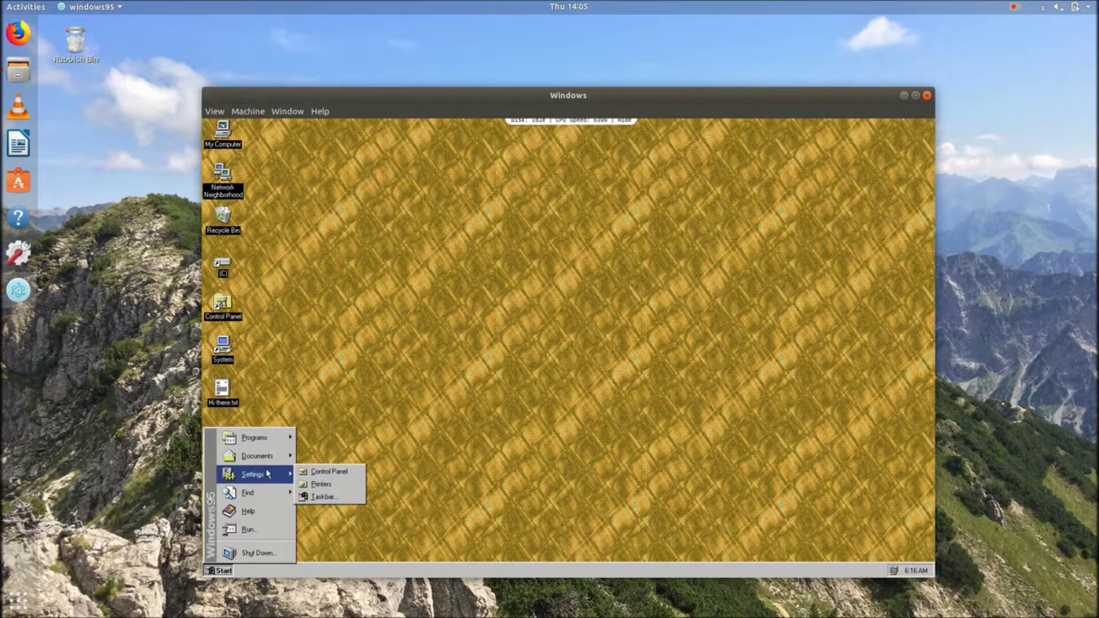
pyautogui.click(304, 472)
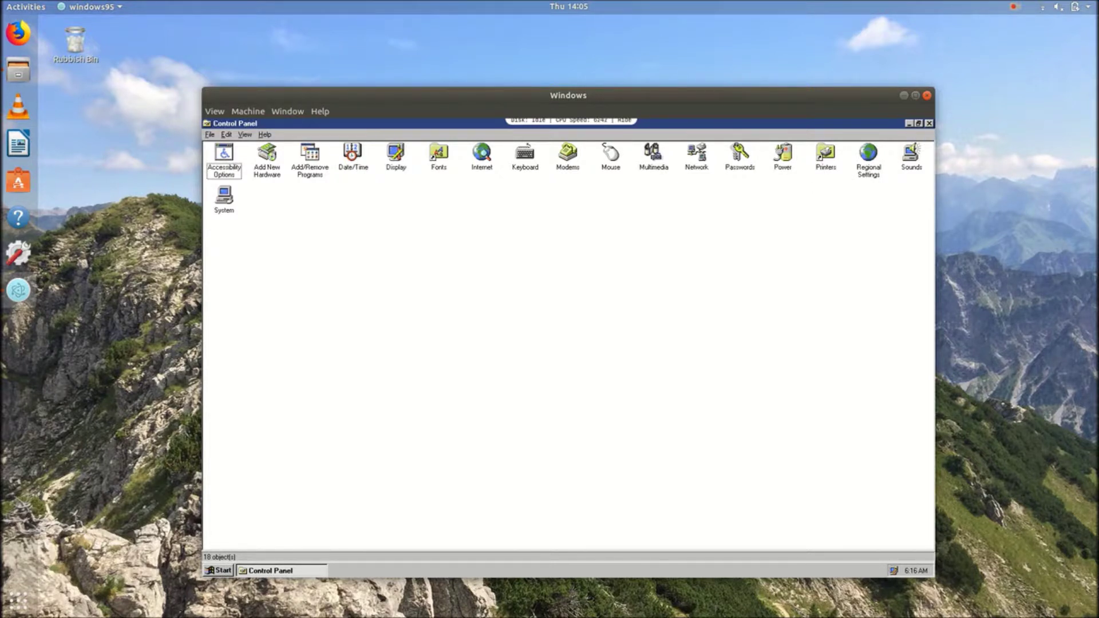
pyautogui.click(930, 123)
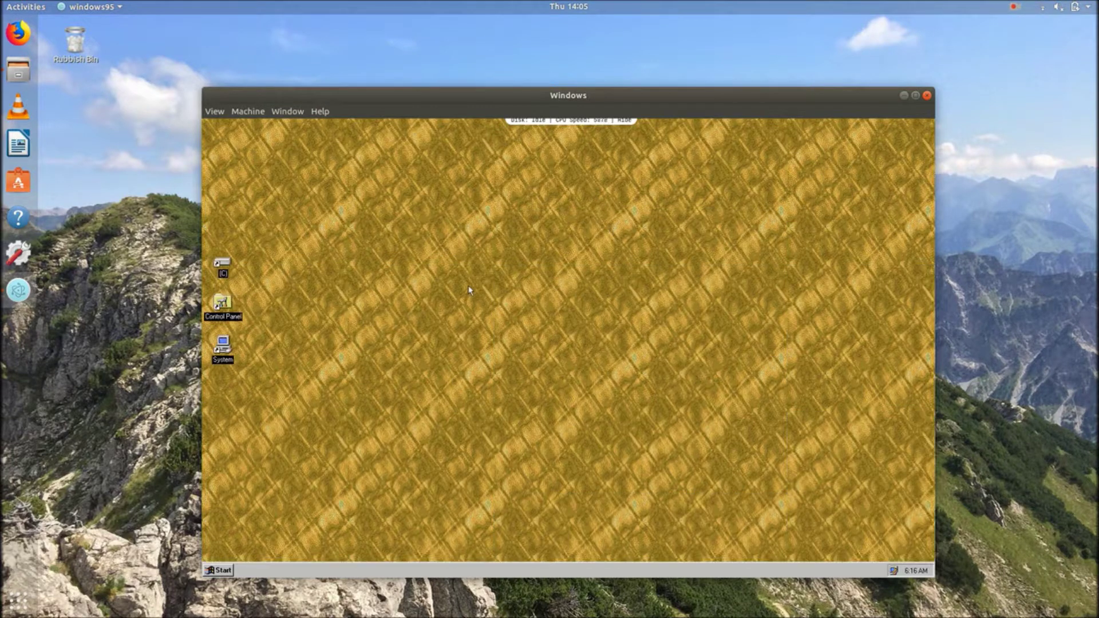
# Open Display Properties from the desktop and browse its tabs, ending on Appearance
pyautogui.rightClick(475, 296)
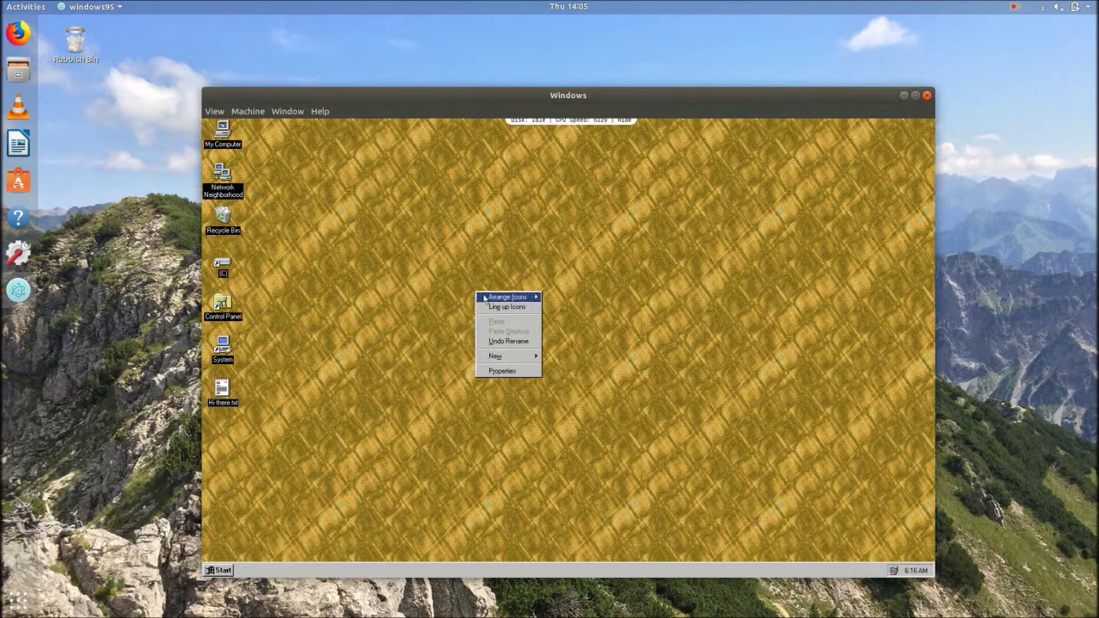
pyautogui.click(515, 371)
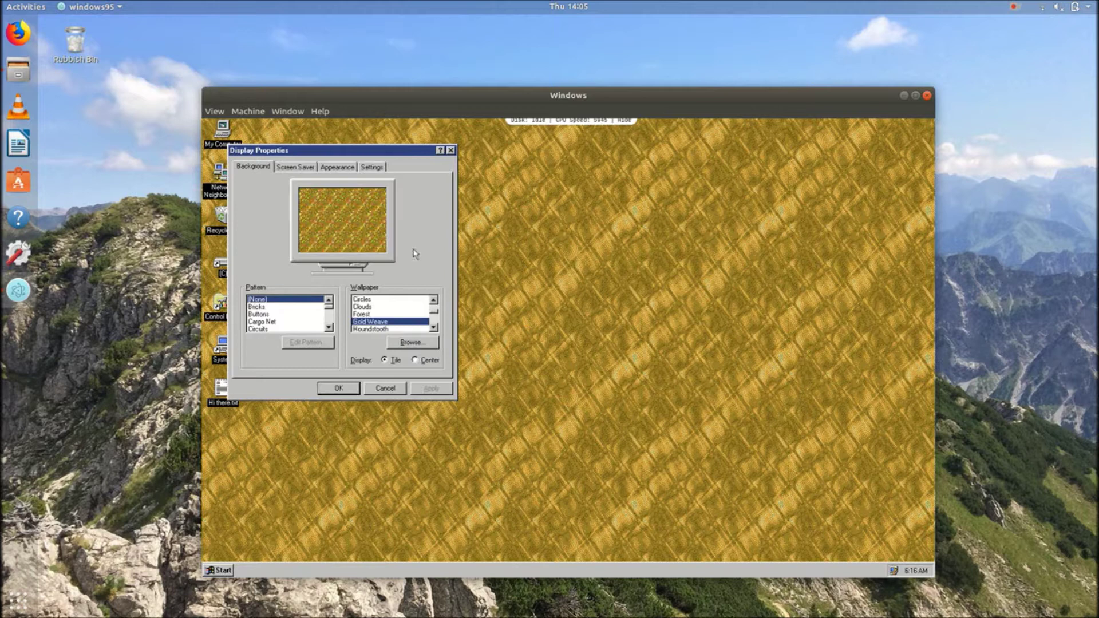
pyautogui.click(370, 167)
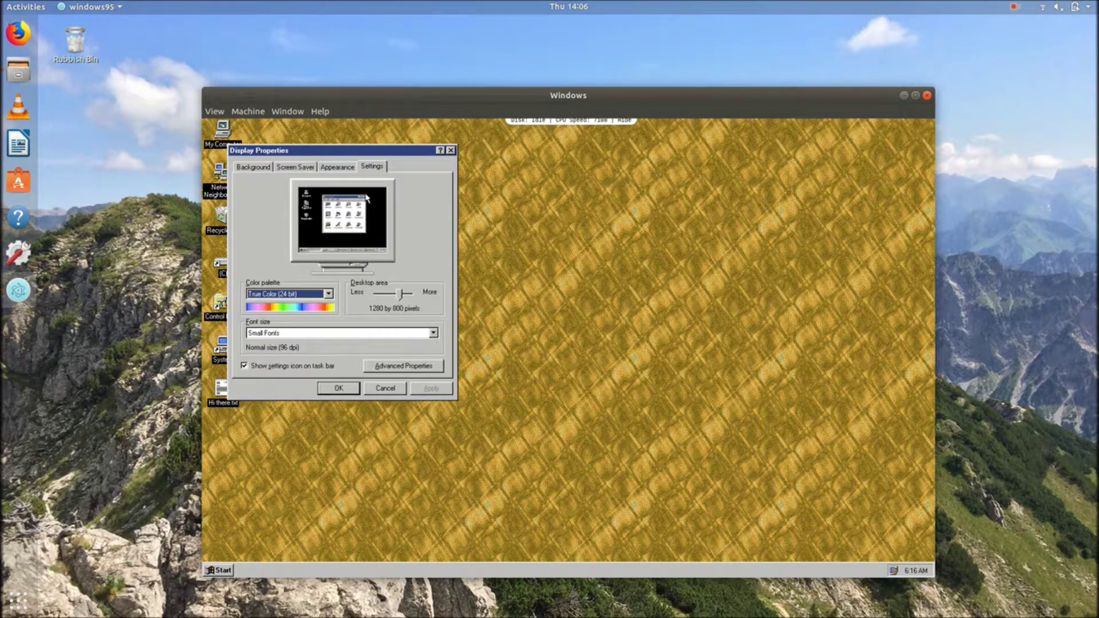
pyautogui.click(337, 173)
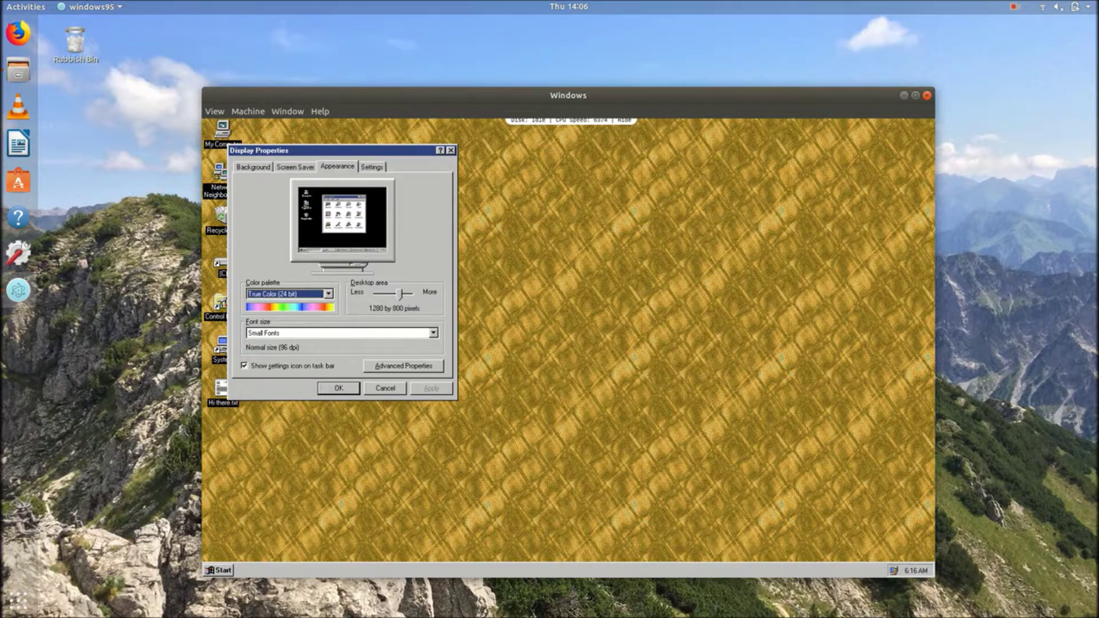
pyautogui.click(298, 171)
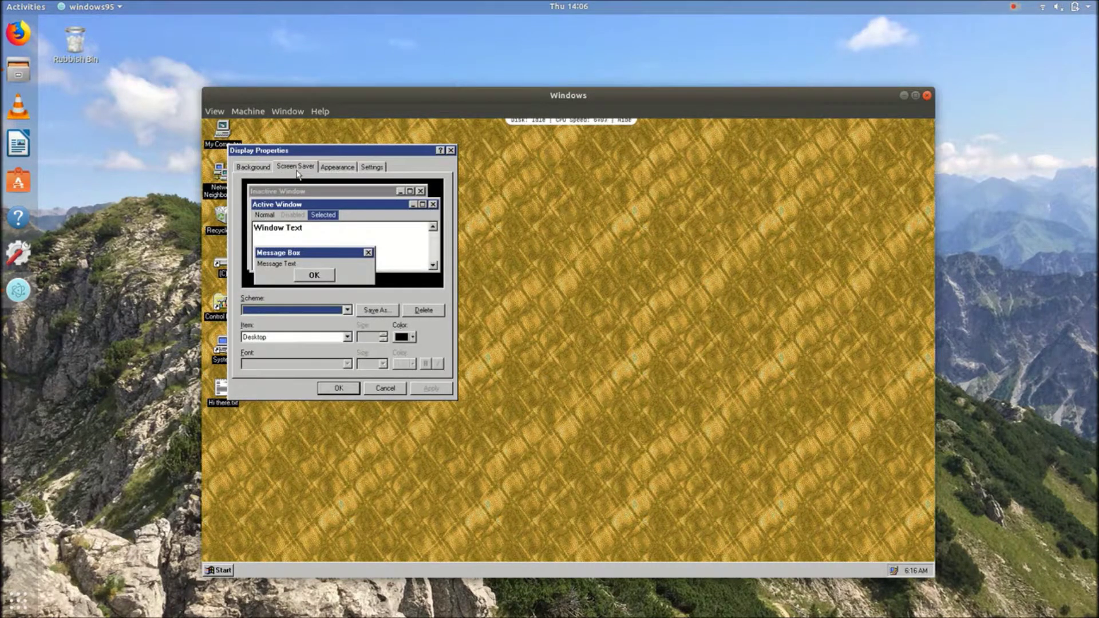
pyautogui.click(326, 167)
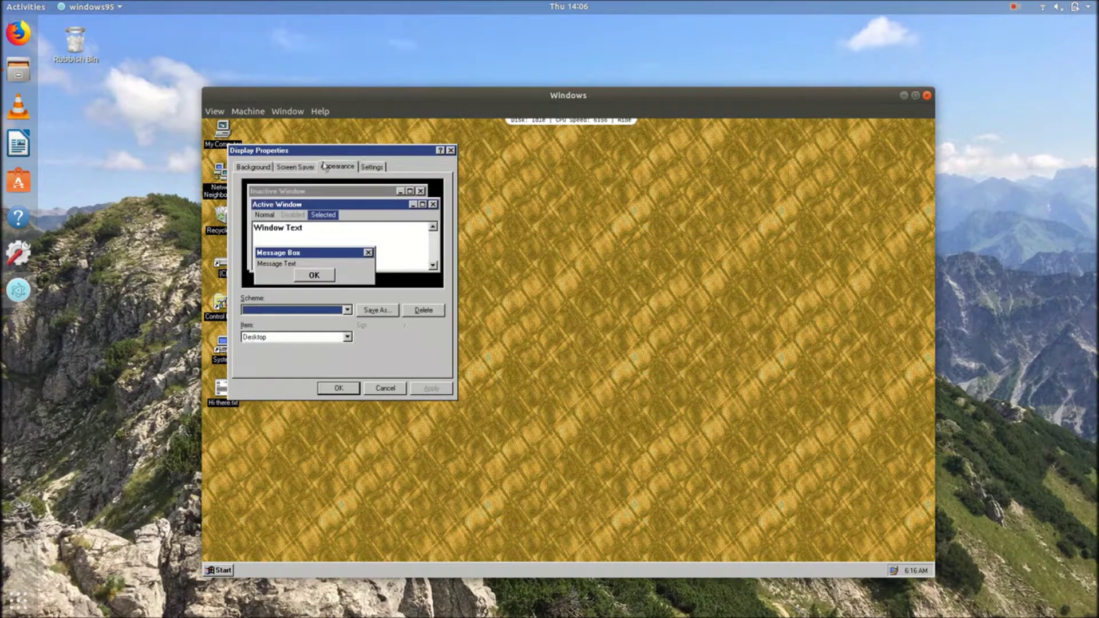
# Preview the Windows Standard, Wheat and Rainy Day colour schemes
pyautogui.click(314, 310)
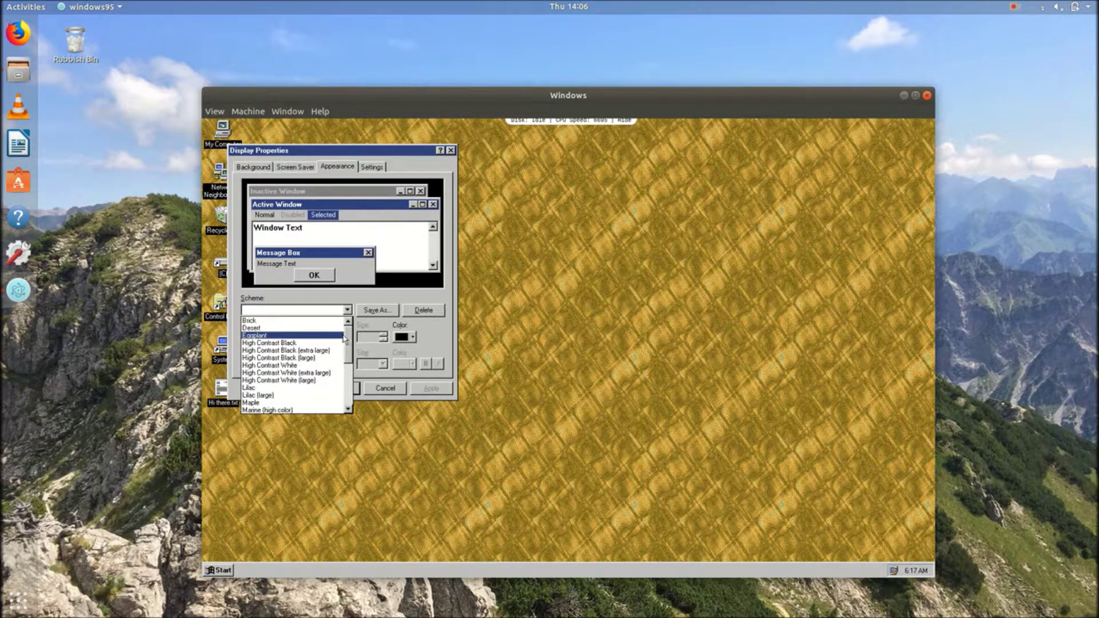
pyautogui.moveTo(344, 338); pyautogui.dragTo(347, 382)
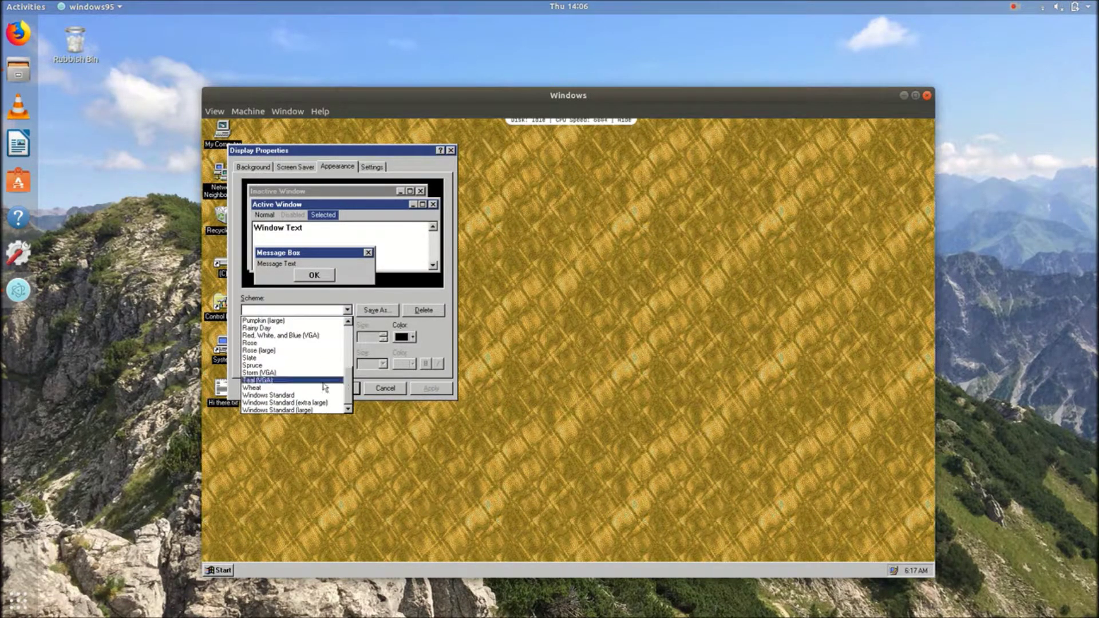
pyautogui.click(286, 395)
pyautogui.click(347, 310)
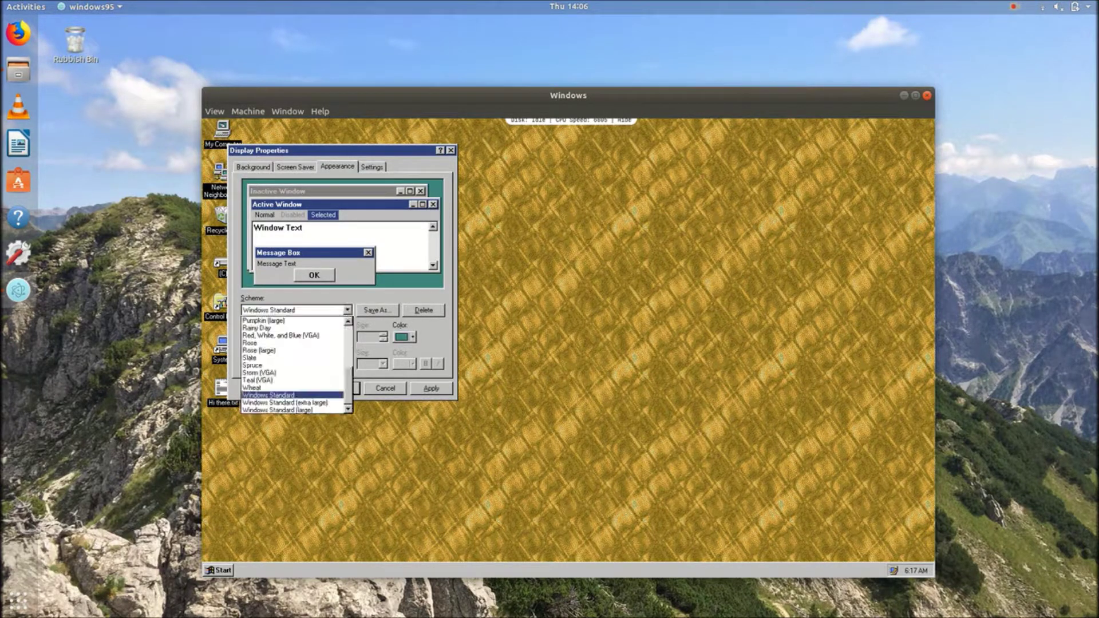
pyautogui.click(278, 387)
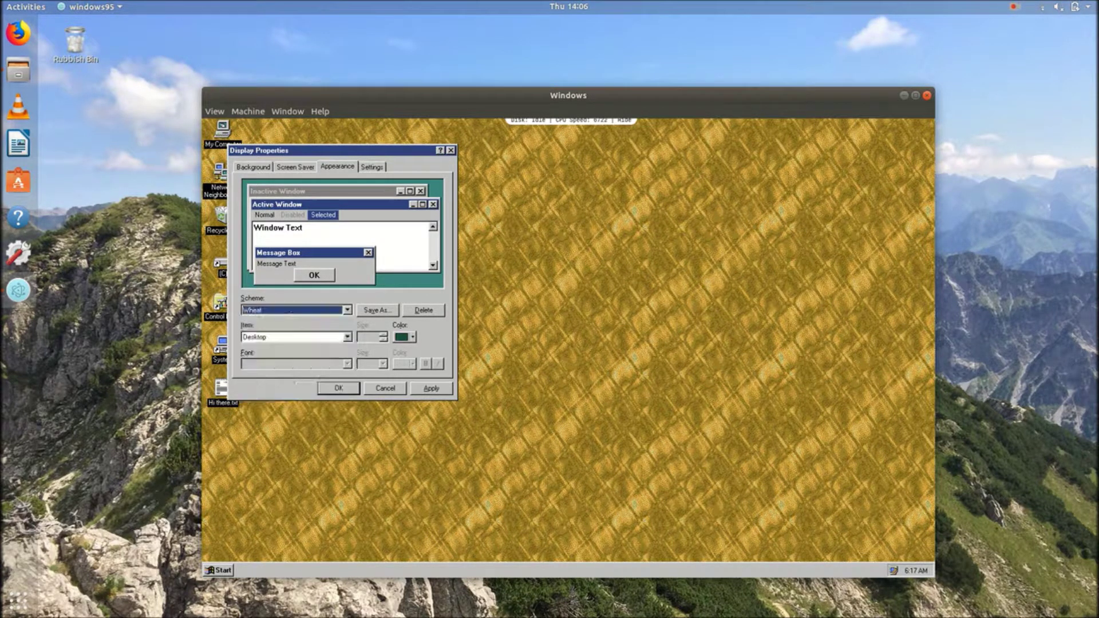
pyautogui.click(347, 310)
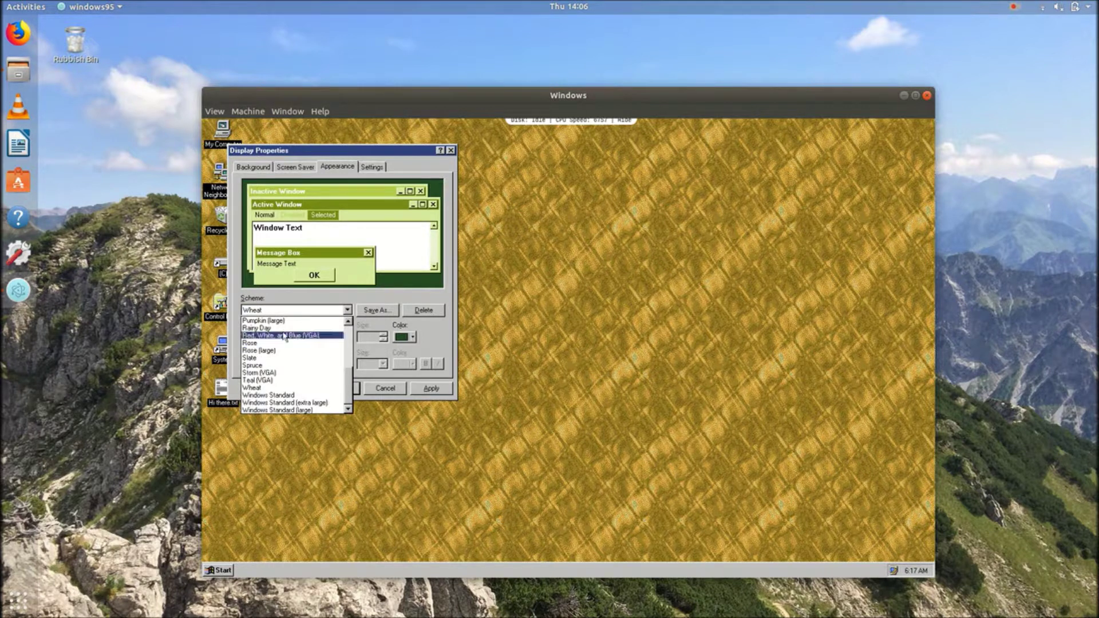
pyautogui.click(286, 328)
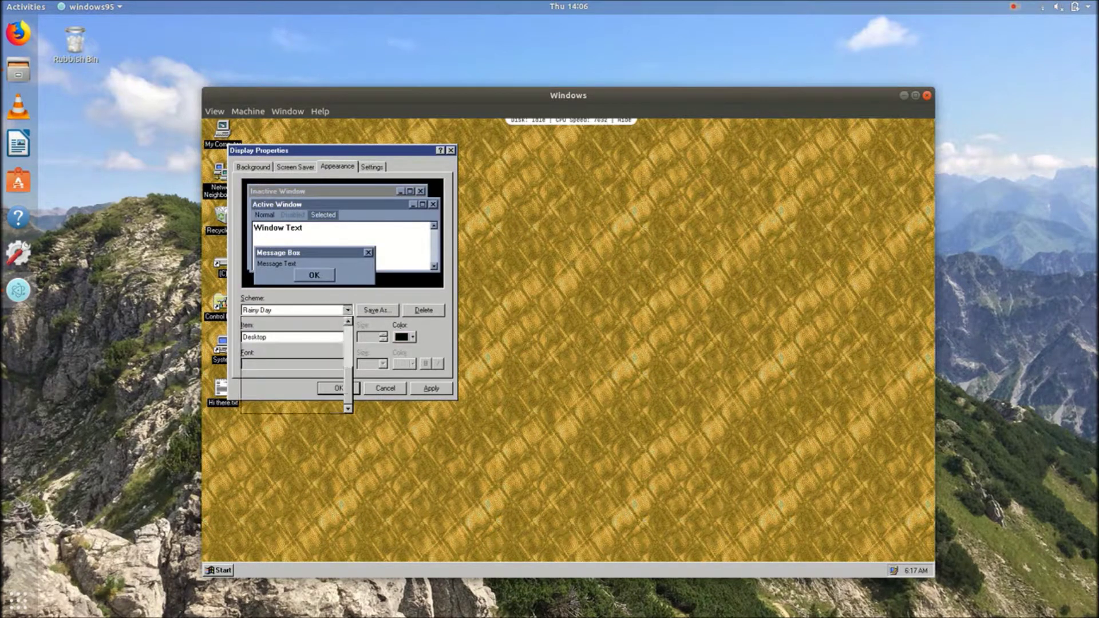
# Preview Pumpkin (large), then choose and apply the Teal (VGA) colour scheme
pyautogui.click(307, 312)
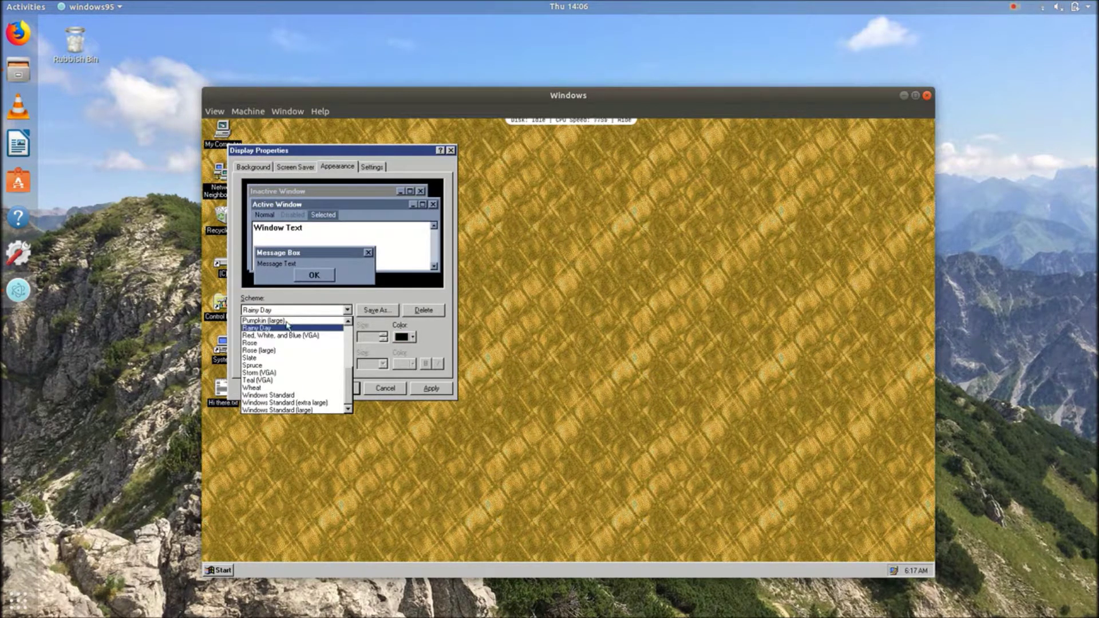
pyautogui.click(303, 321)
pyautogui.click(308, 311)
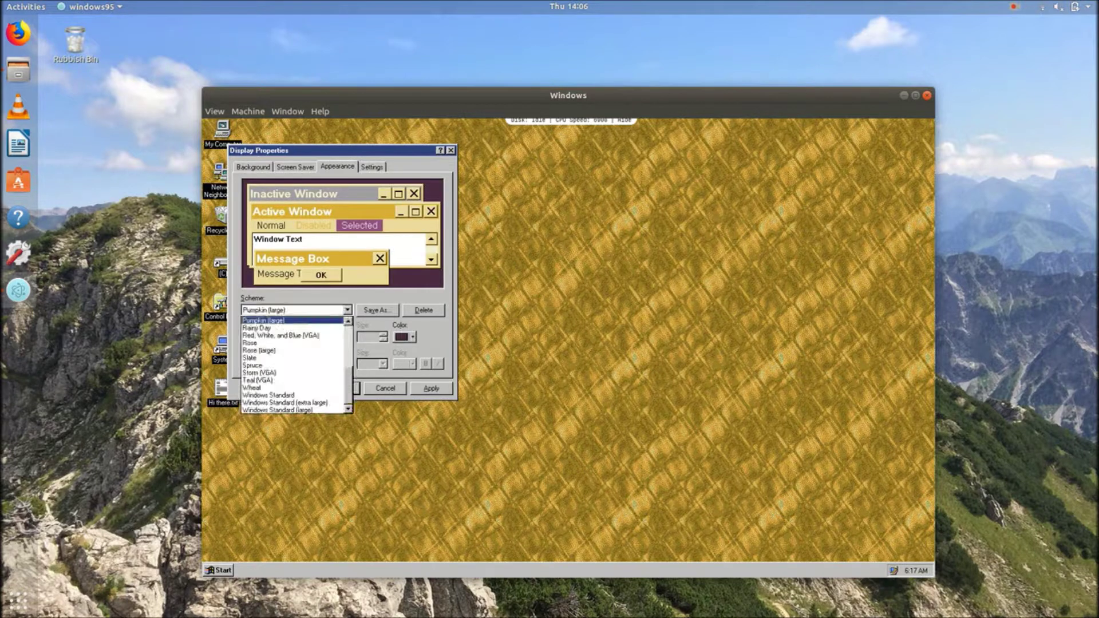
pyautogui.click(269, 380)
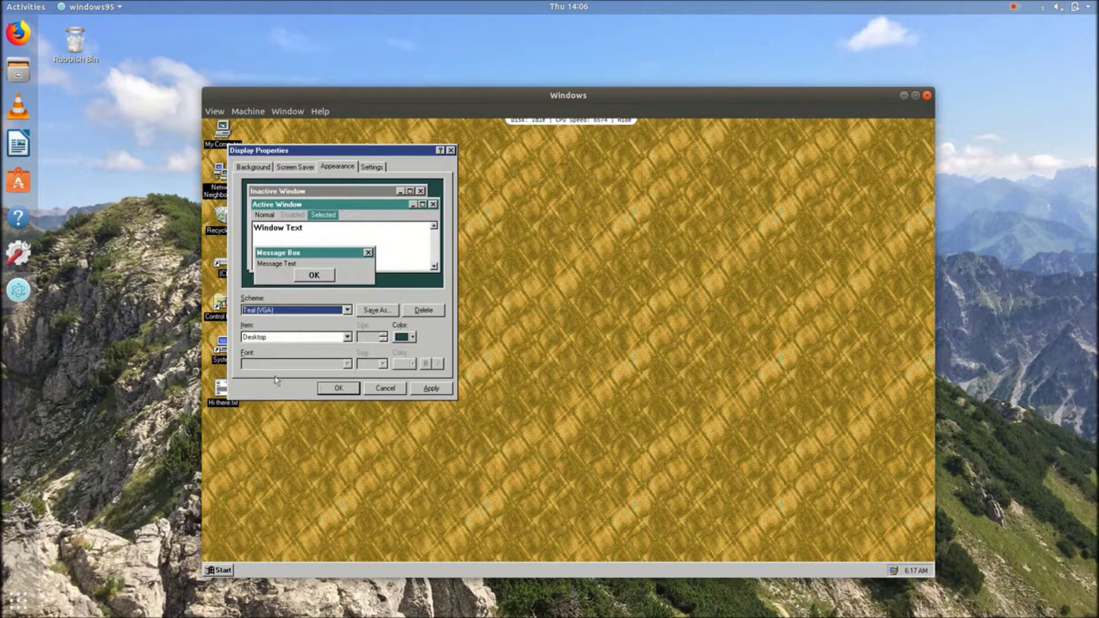
pyautogui.click(424, 388)
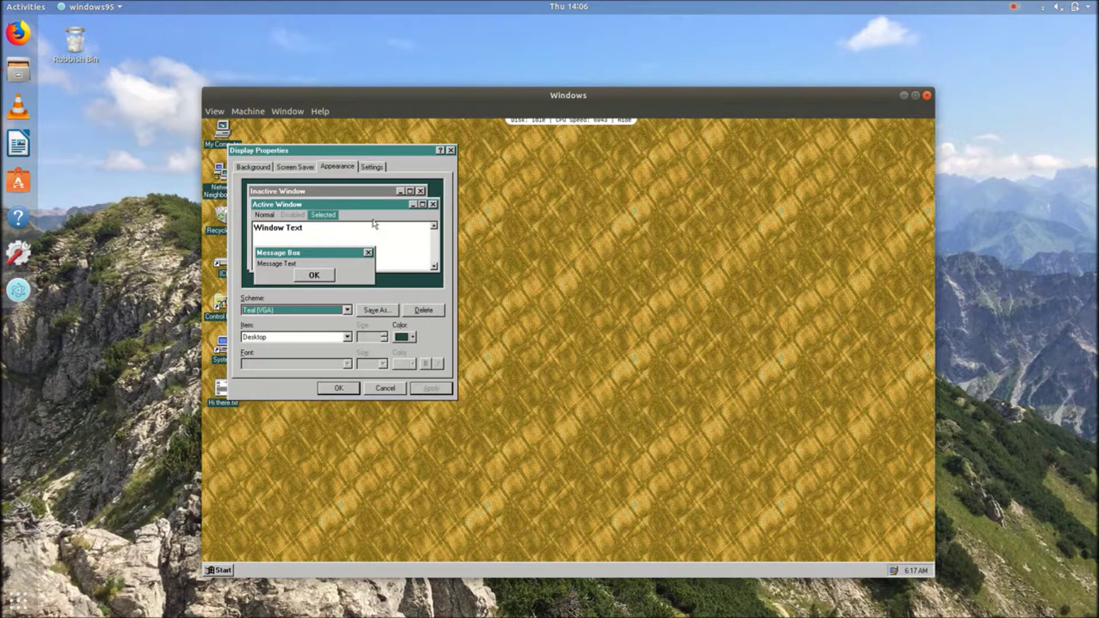
# On the Background tab, preview the Blue Rivets, Black Thatch and Bubbles wallpapers
pyautogui.click(258, 168)
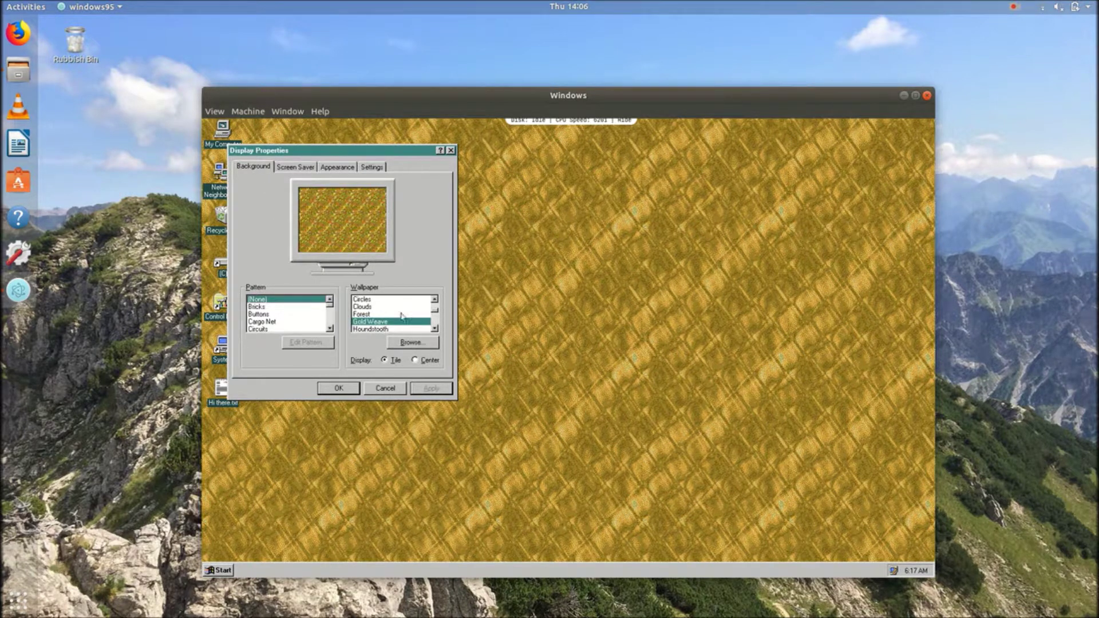
pyautogui.scroll(-5, 433, 329)
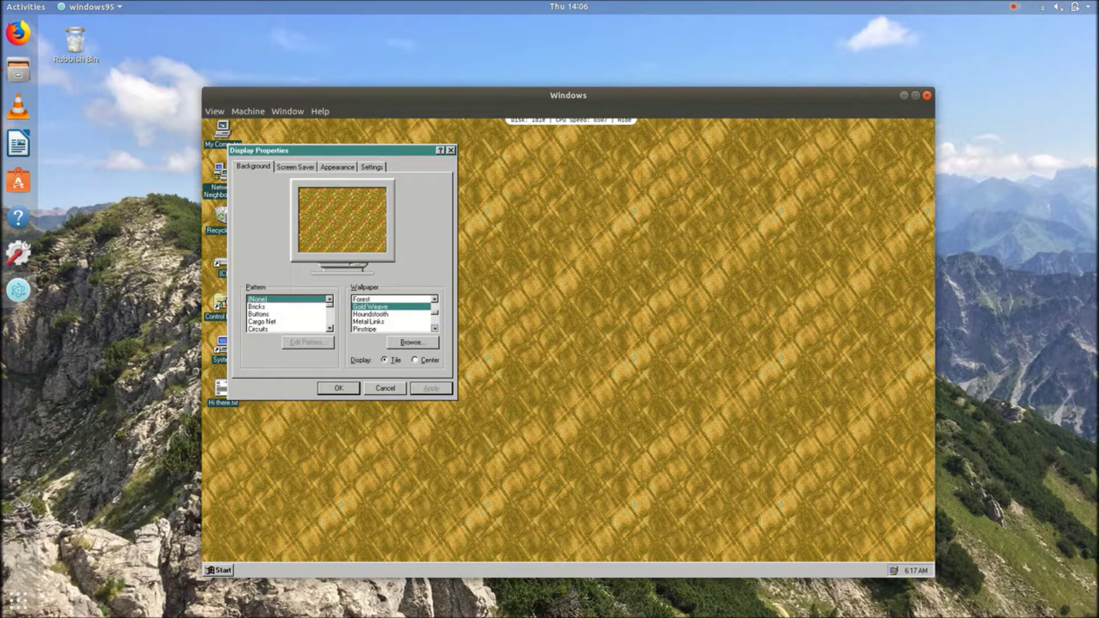
pyautogui.scroll(-3, 434, 330)
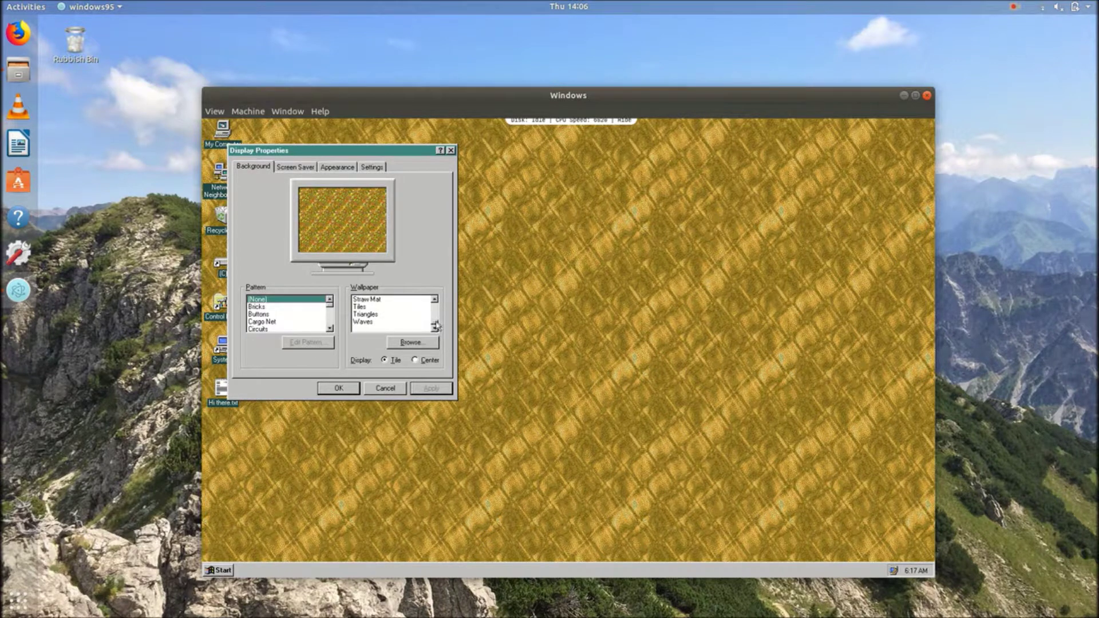
pyautogui.scroll(10, 437, 326)
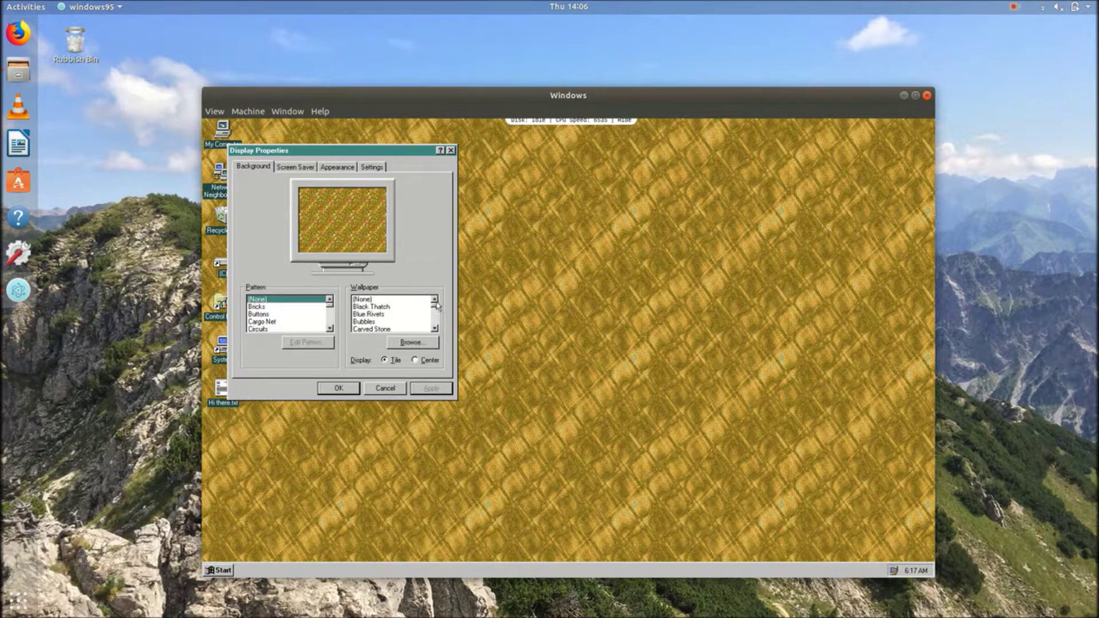
pyautogui.click(372, 314)
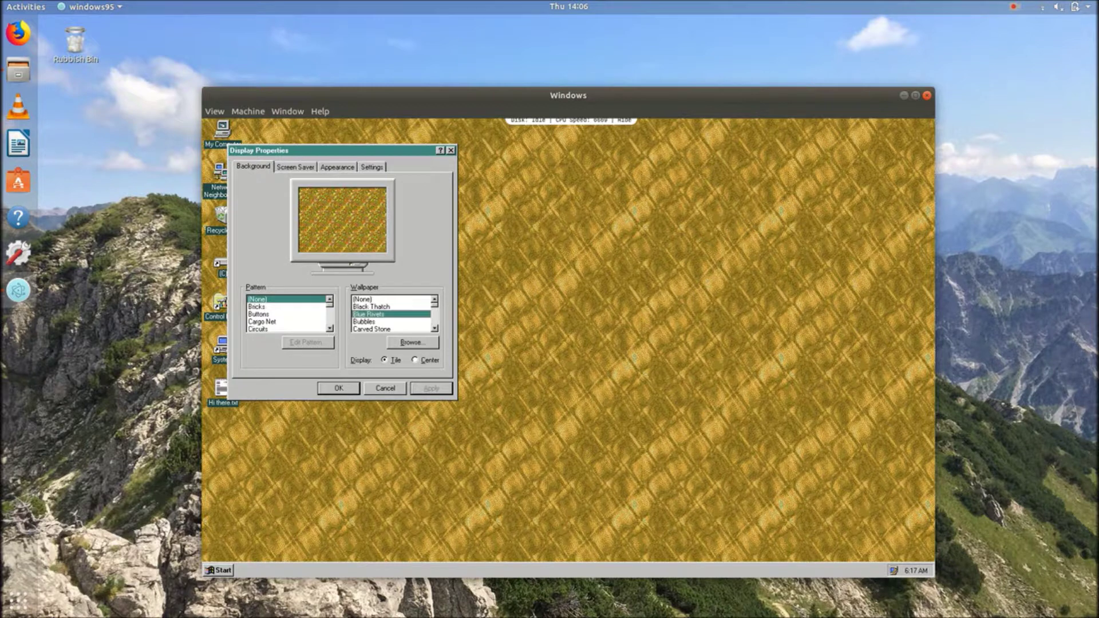
pyautogui.click(378, 308)
pyautogui.click(378, 314)
pyautogui.click(378, 322)
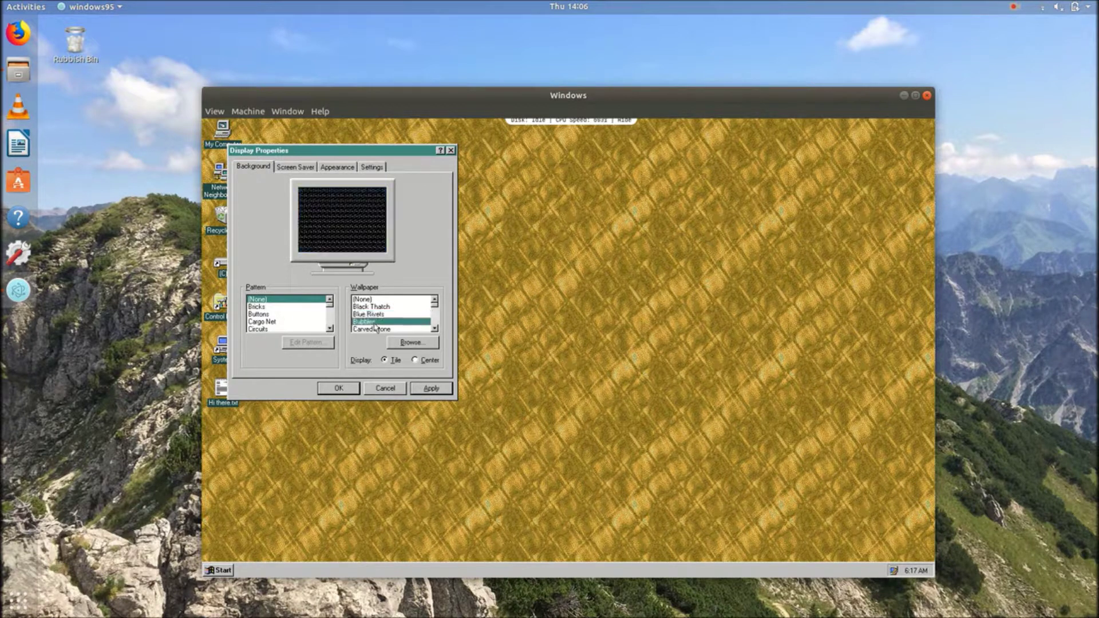
# Preview Carved Stone, then apply the Circles wallpaper and close Display Properties with OK
pyautogui.click(435, 329)
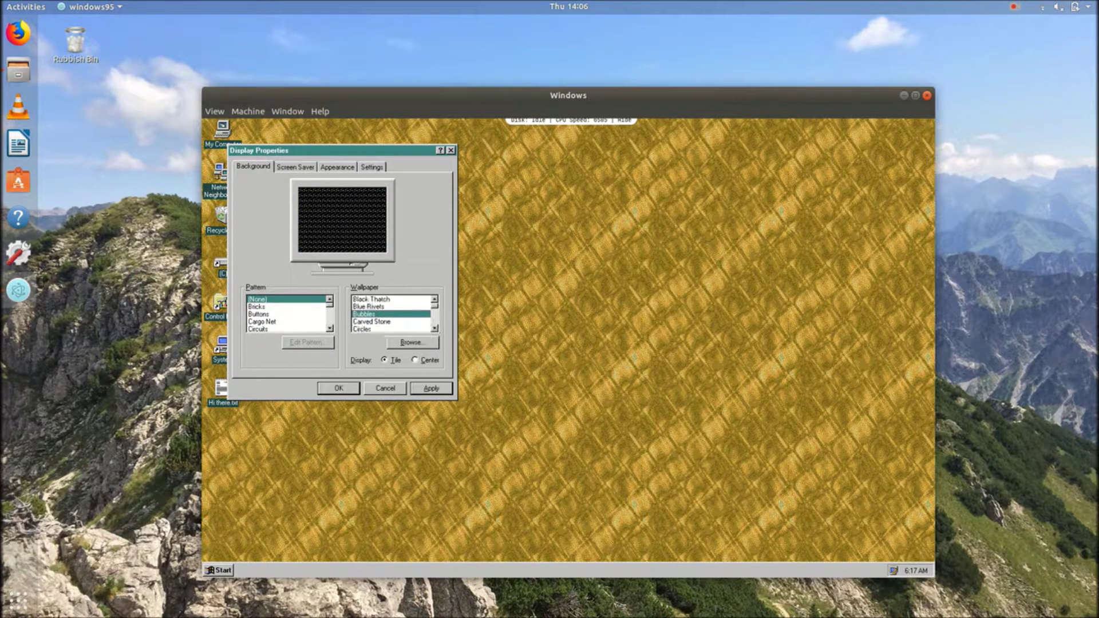
pyautogui.click(404, 324)
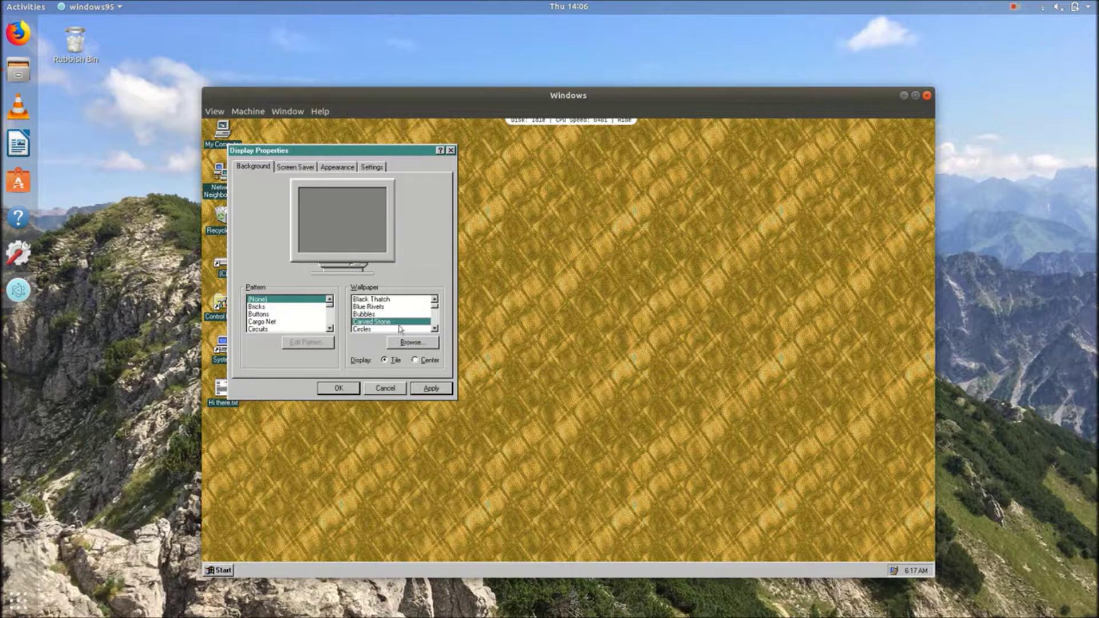
pyautogui.click(367, 329)
pyautogui.click(437, 390)
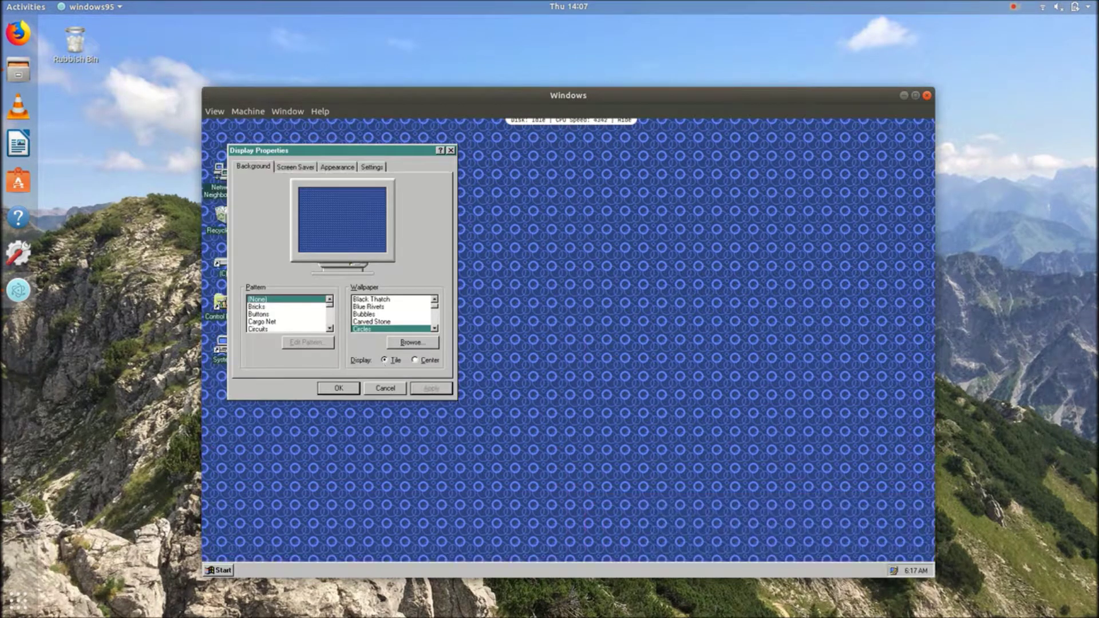
pyautogui.click(347, 389)
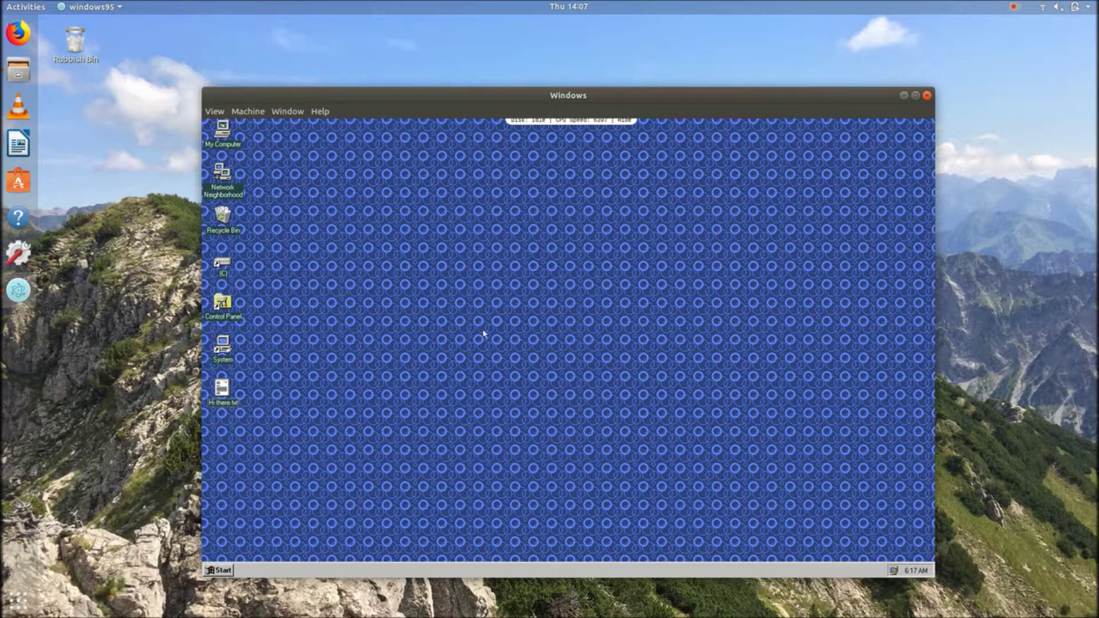
# Show the Start menu's Documents list with black.bmp, Hi there.txt, Hi.txt and Readme
pyautogui.click(216, 571)
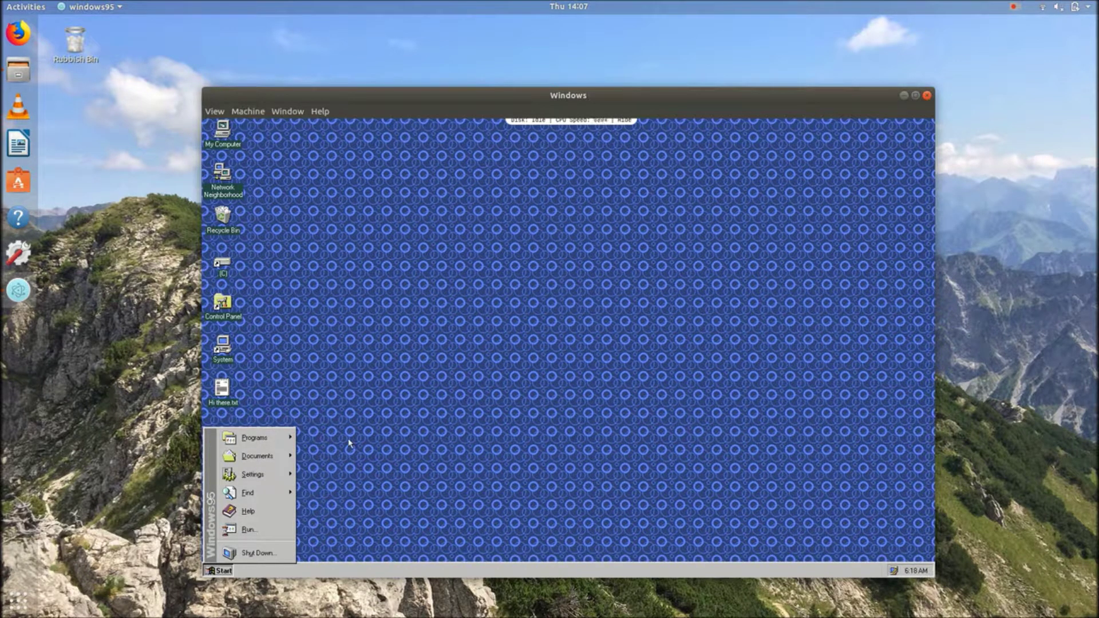
pyautogui.moveTo(283, 456)
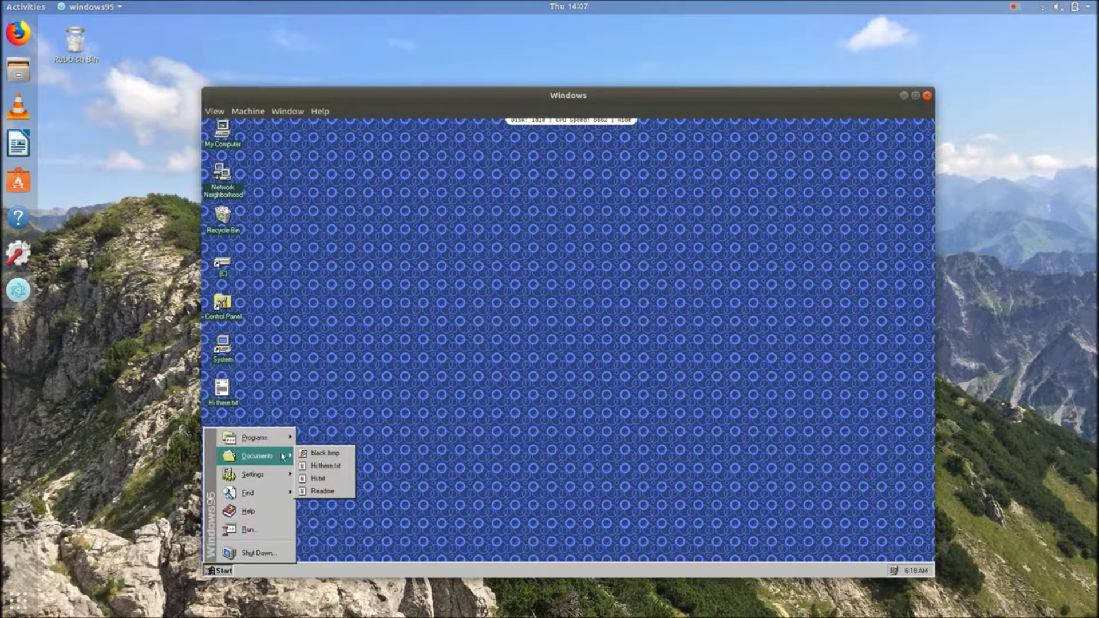